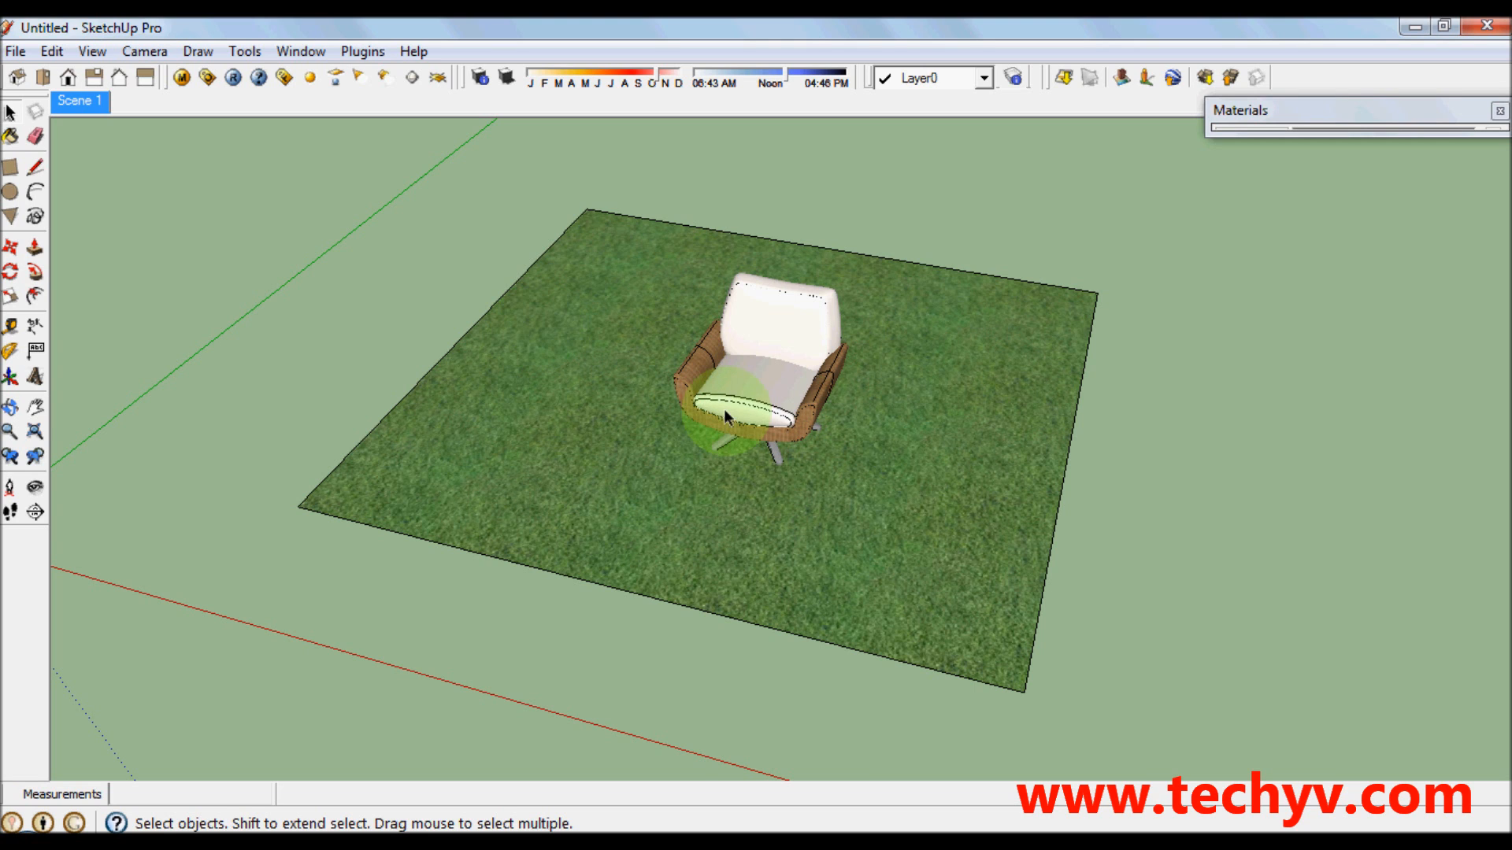
Inspect the chair on the grass square from new angles and expand the Materials tray
{"action": "middle_click_drag", "start_coordinate": [725, 456], "coordinate": [784, 454]}
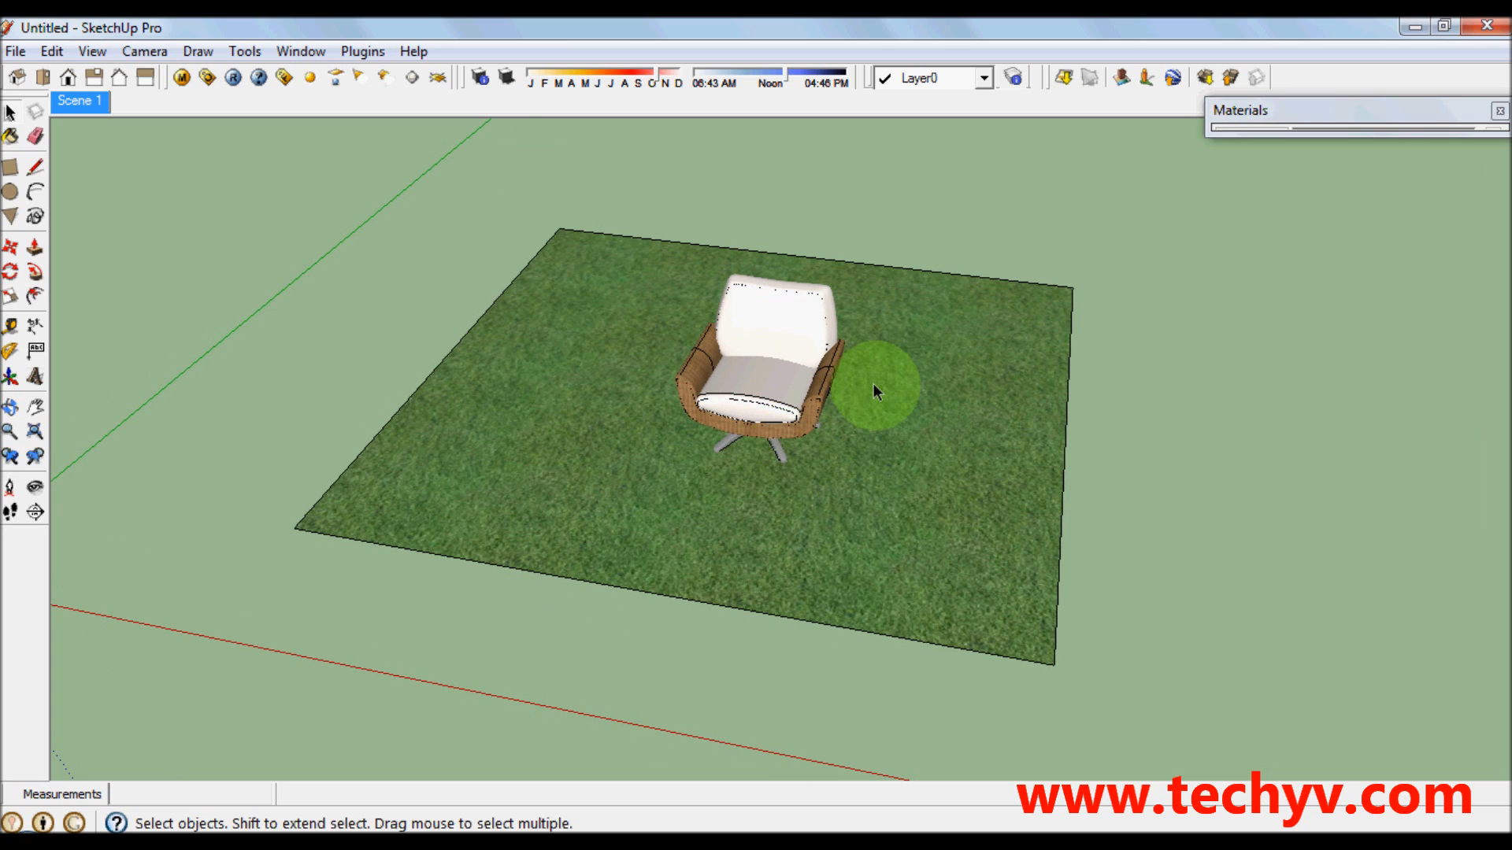
{"action": "mouse_move", "coordinate": [873, 384]}
{"action": "middle_mouse_down"}
{"action": "mouse_move", "coordinate": [725, 394]}
{"action": "mouse_move", "coordinate": [753, 369]}
{"action": "middle_mouse_up"}
{"action": "left_click", "coordinate": [755, 375]}
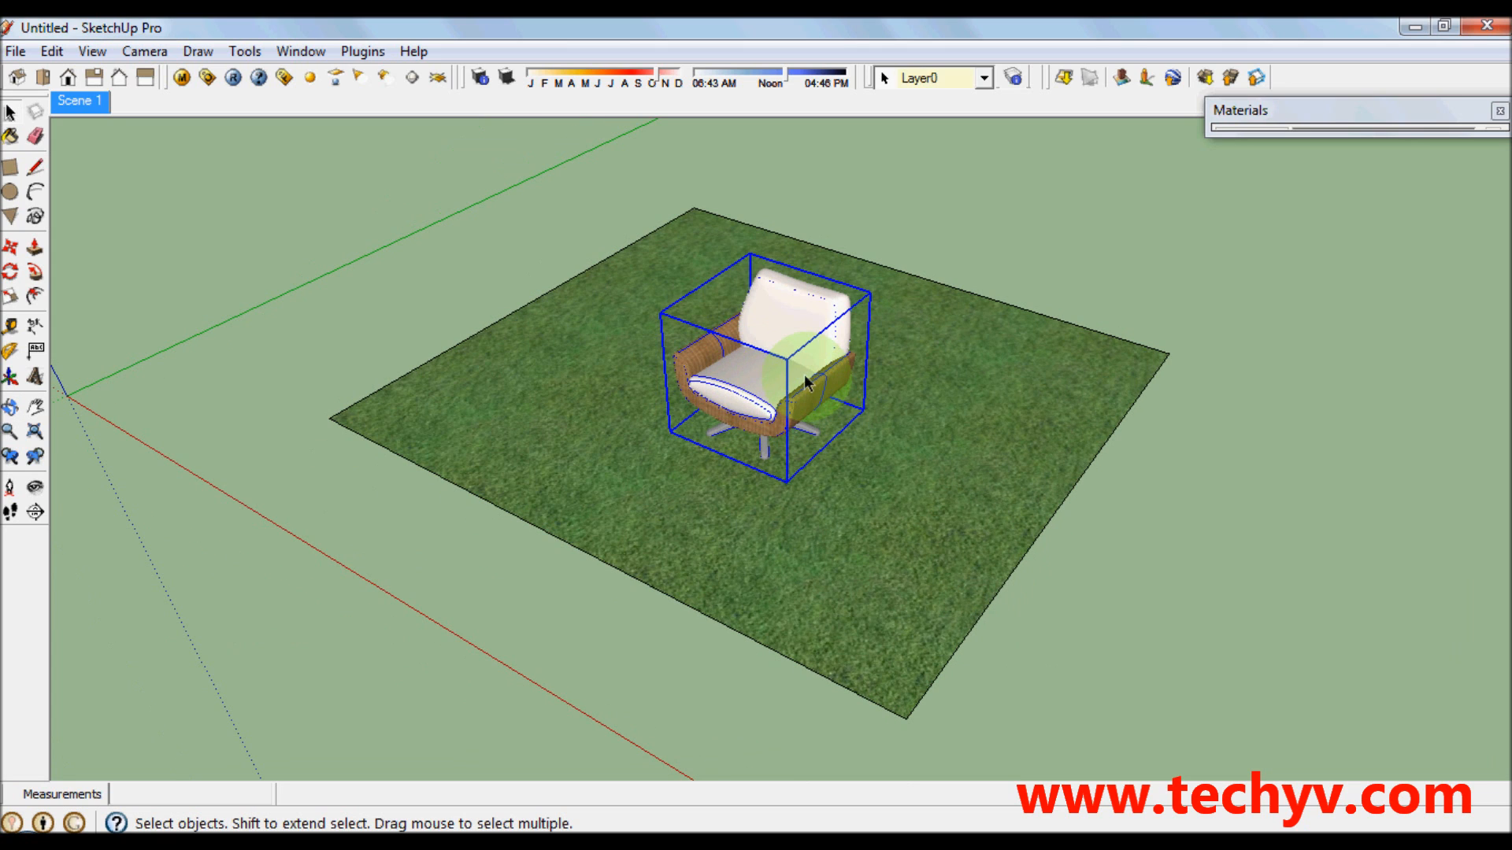
{"action": "left_click", "coordinate": [1147, 307]}
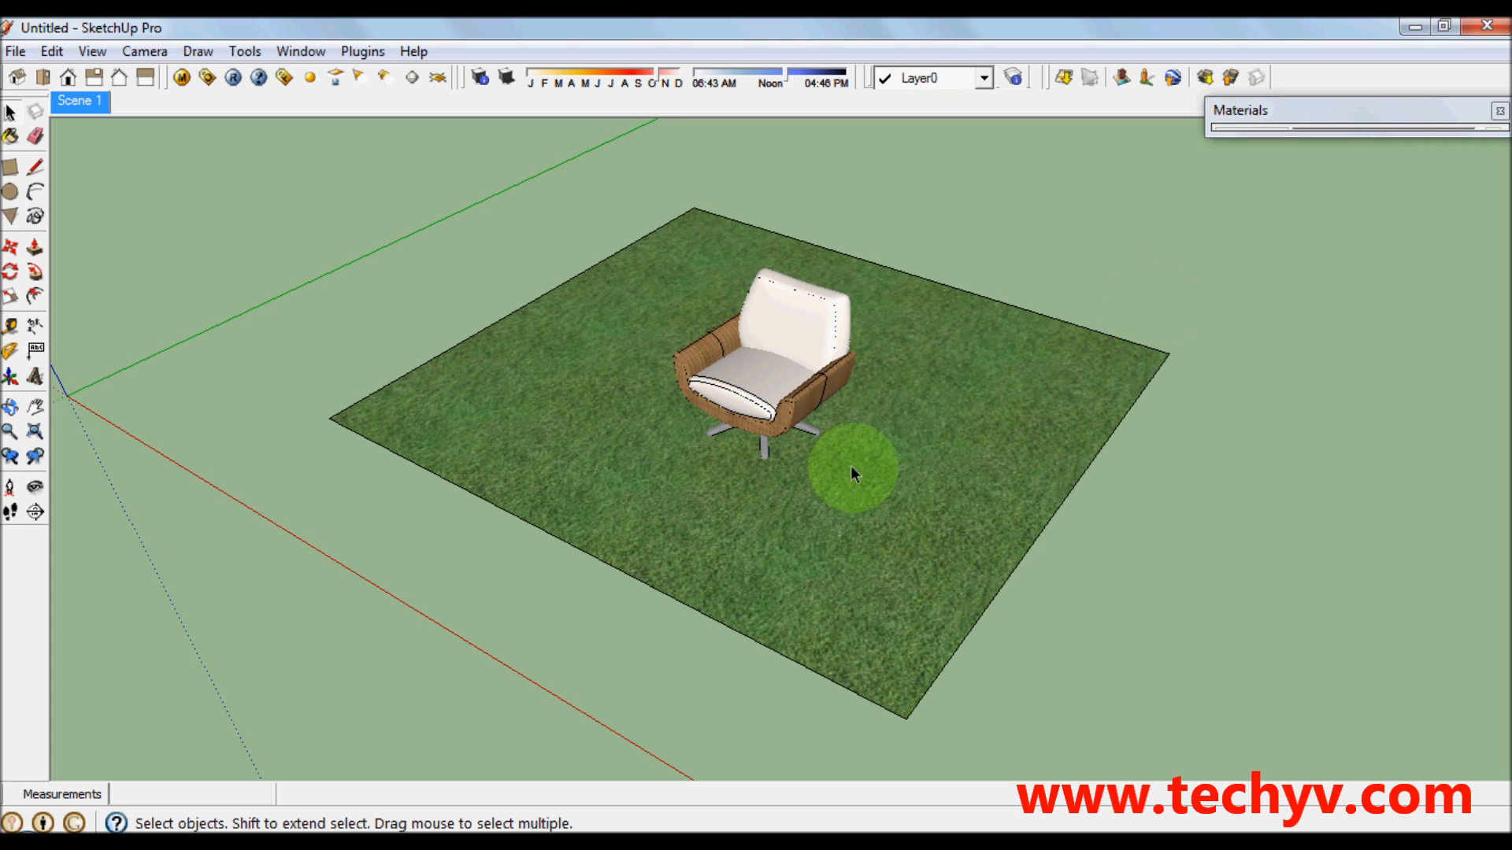
{"action": "middle_click_drag", "start_coordinate": [852, 467], "coordinate": [920, 466]}
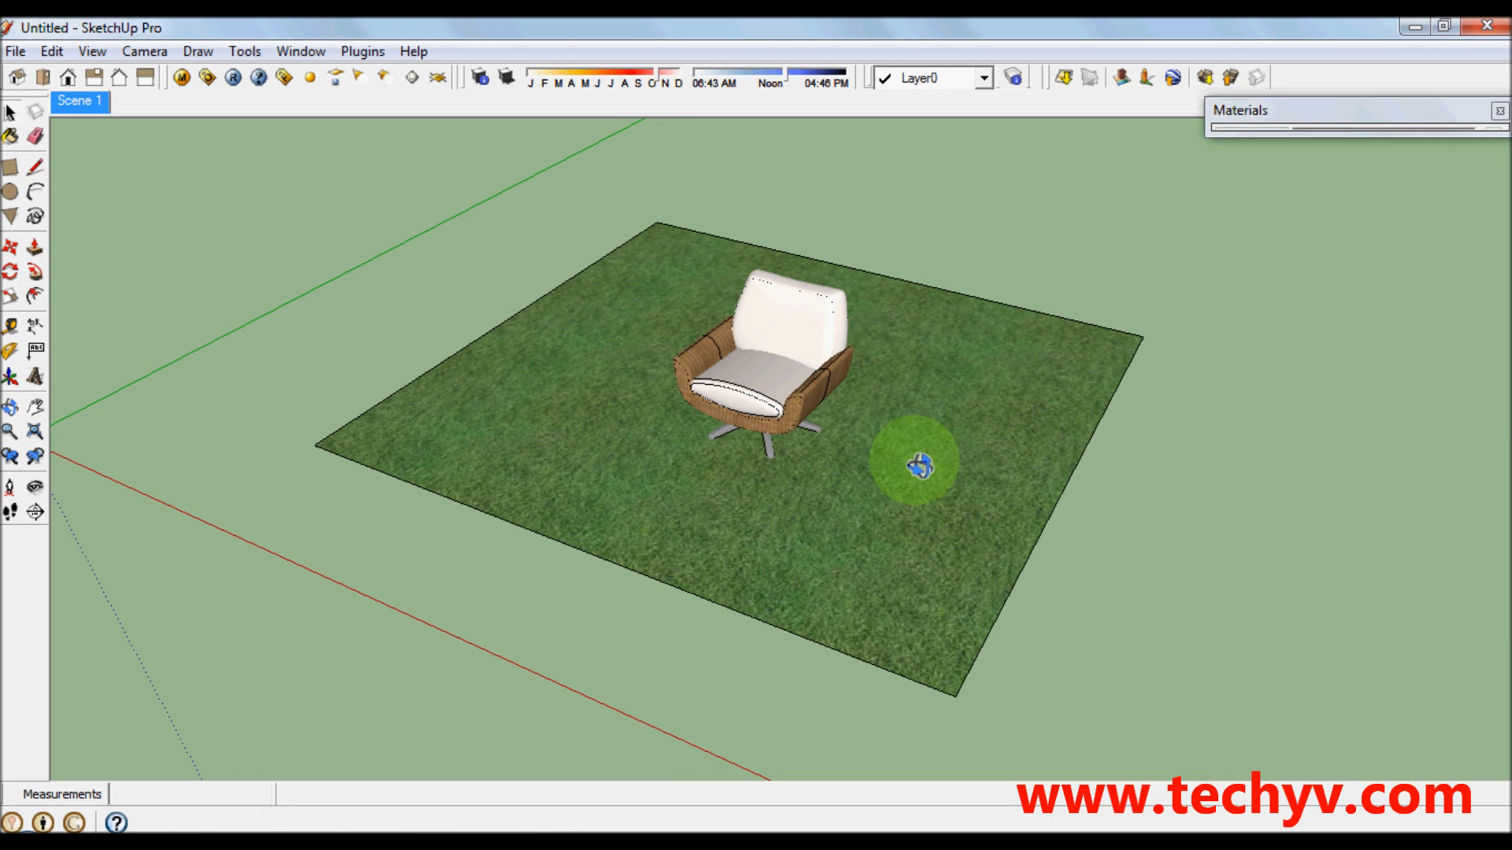
{"action": "middle_click_drag", "start_coordinate": [901, 500], "coordinate": [789, 506]}
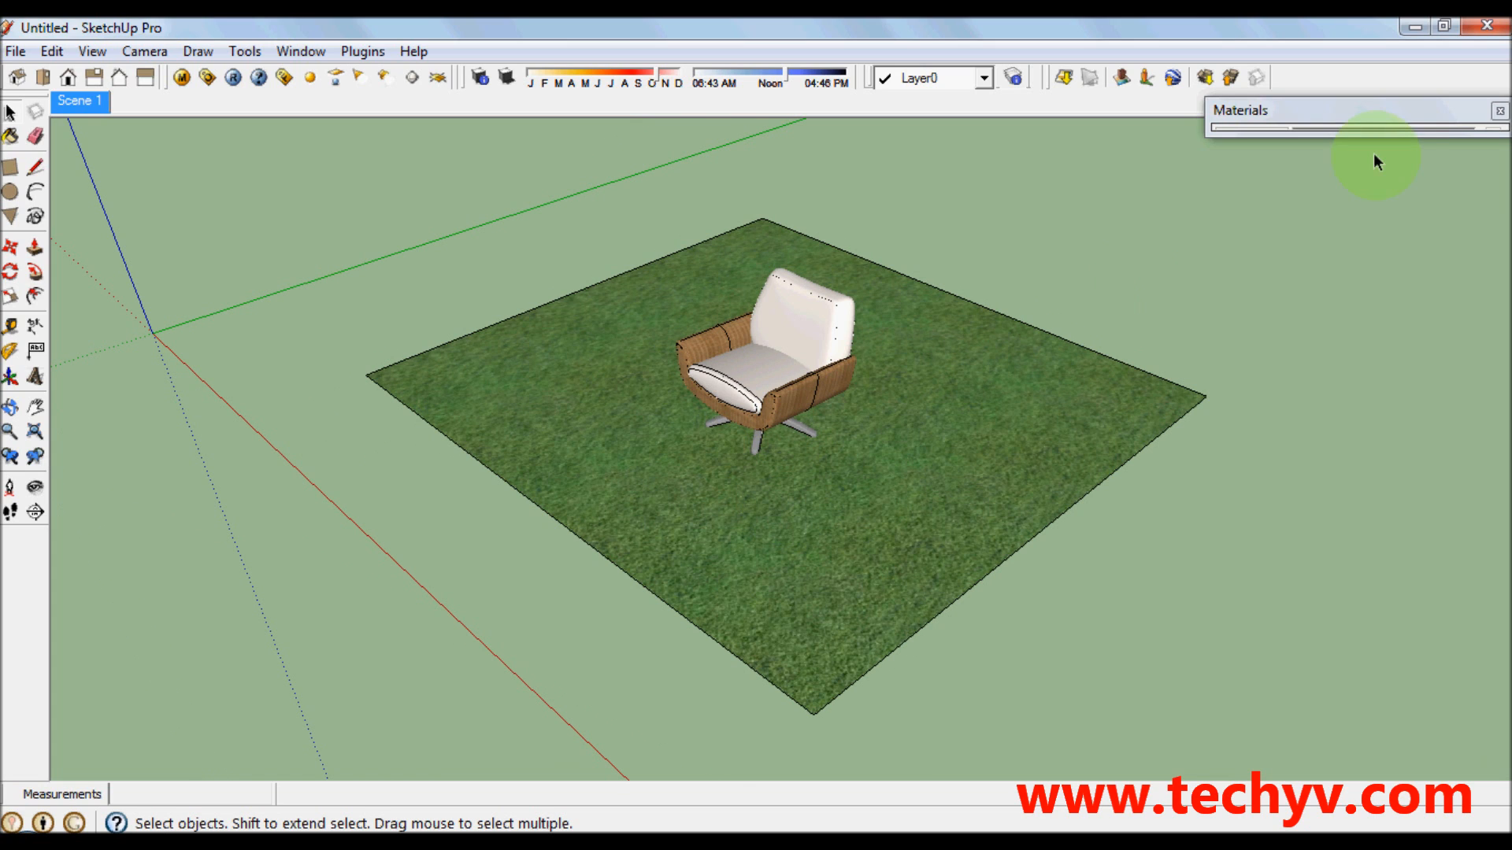
{"action": "left_click", "coordinate": [1396, 115]}
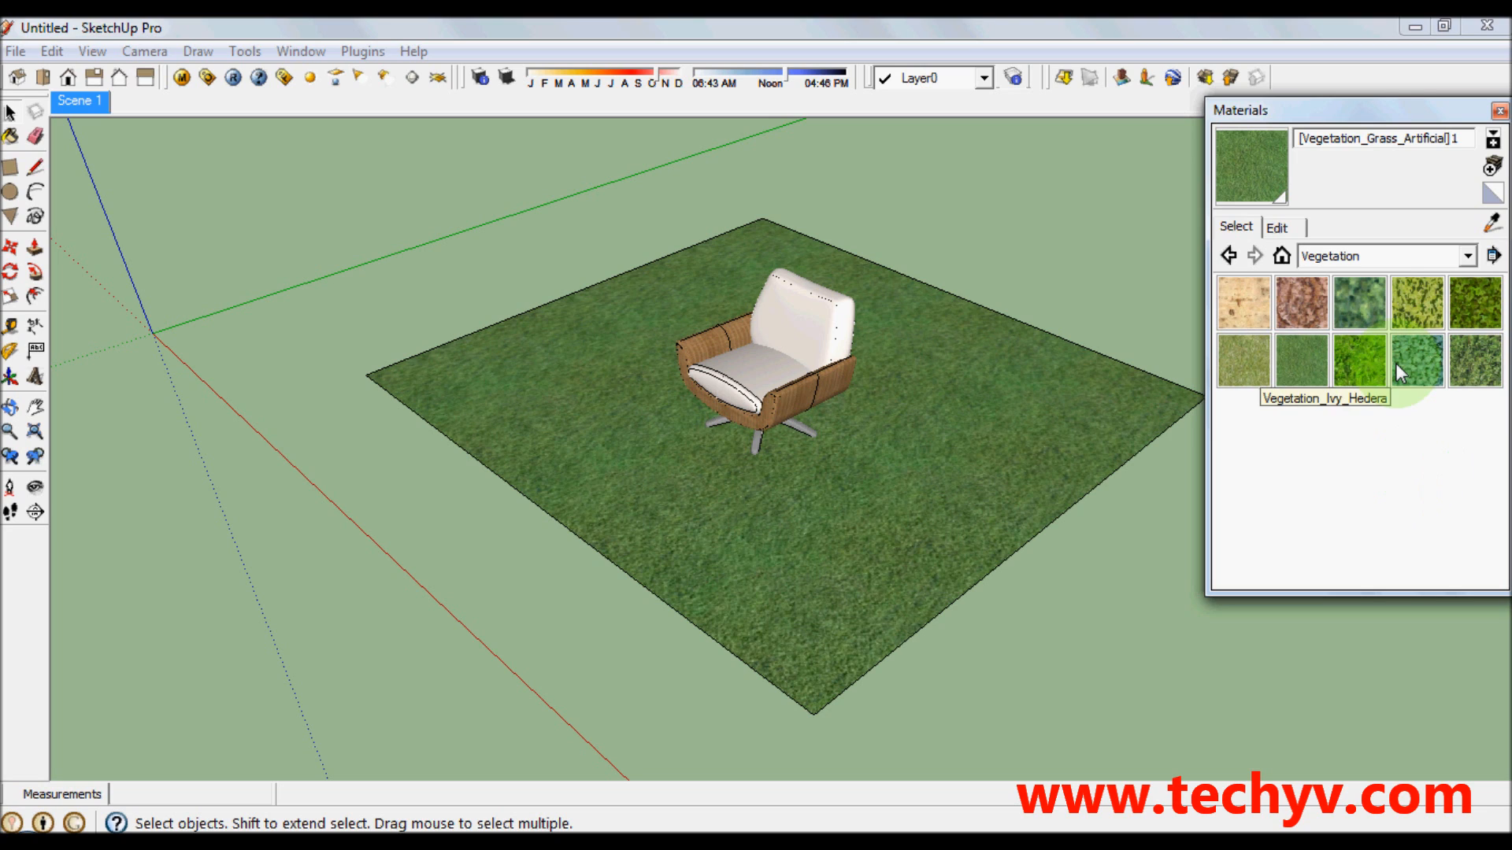
Keep the Vegetation collection and edit the [Vegetation_Grass_Artificial]1 material's texture settings
{"action": "left_click", "coordinate": [1378, 251]}
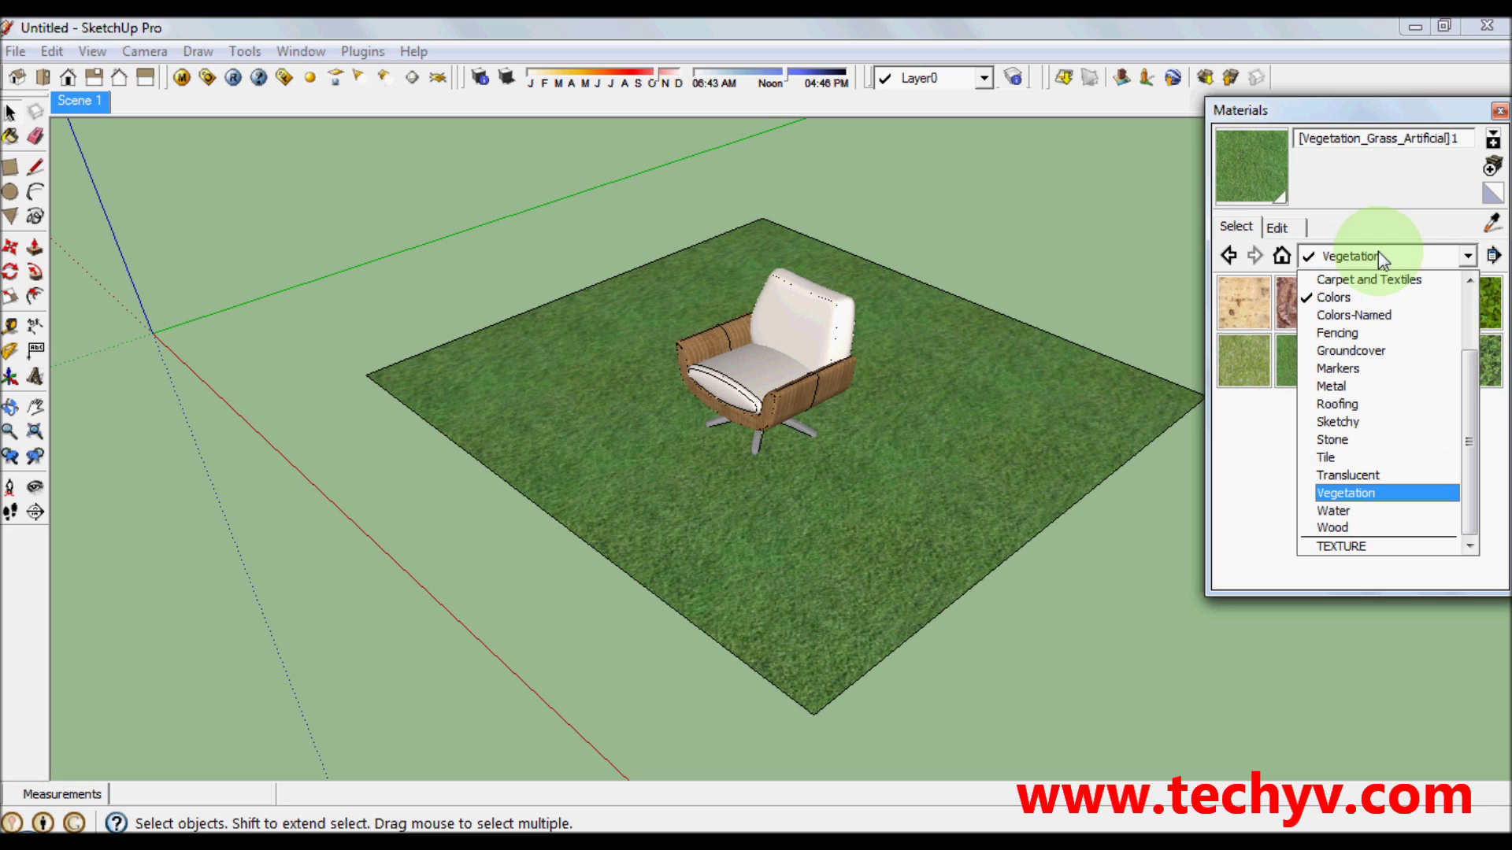
{"action": "left_click", "coordinate": [1349, 494]}
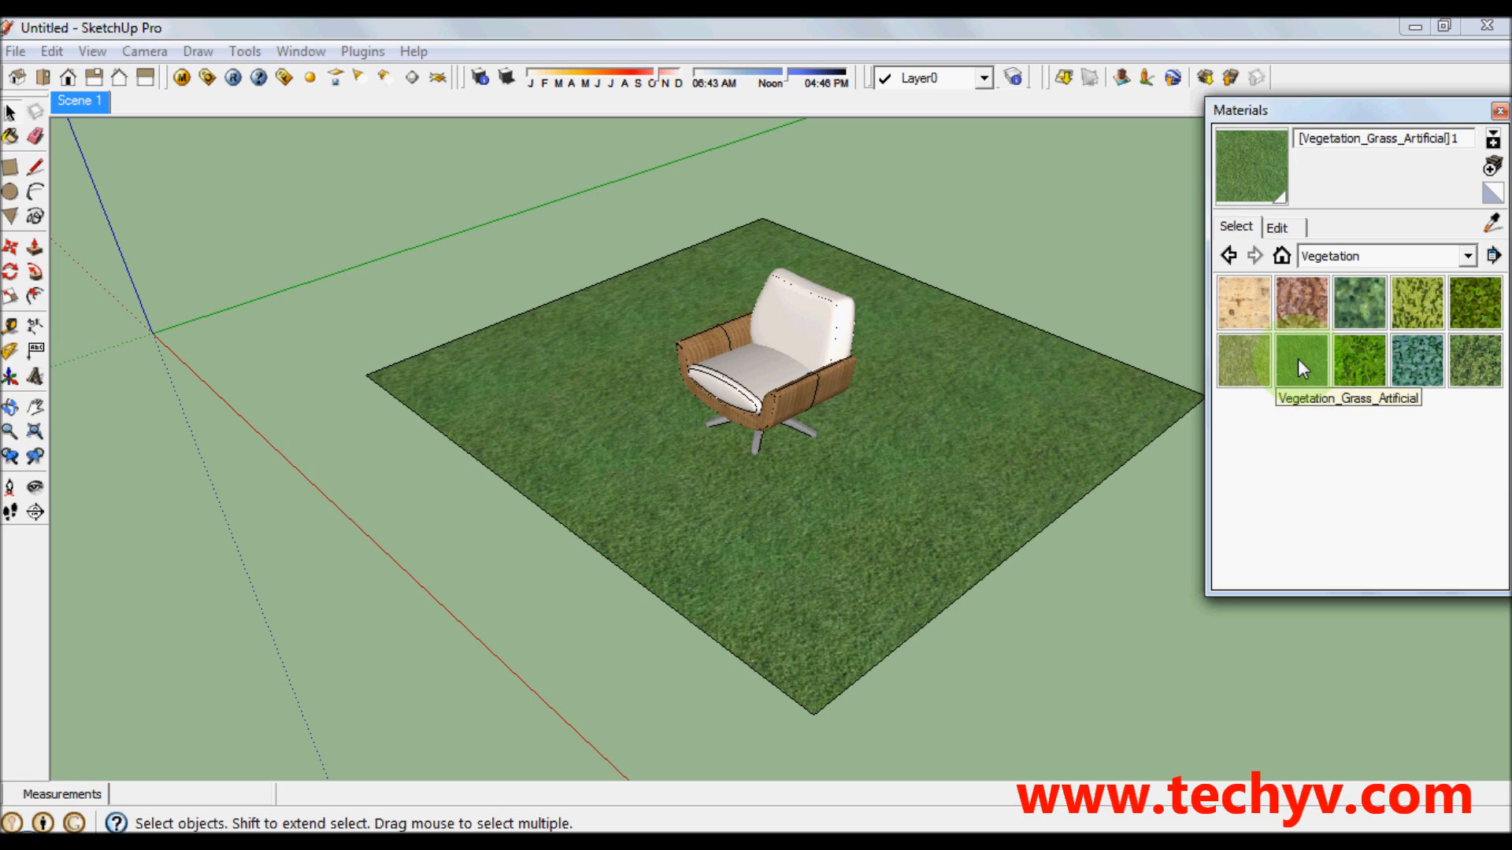
{"action": "left_click", "coordinate": [1278, 226]}
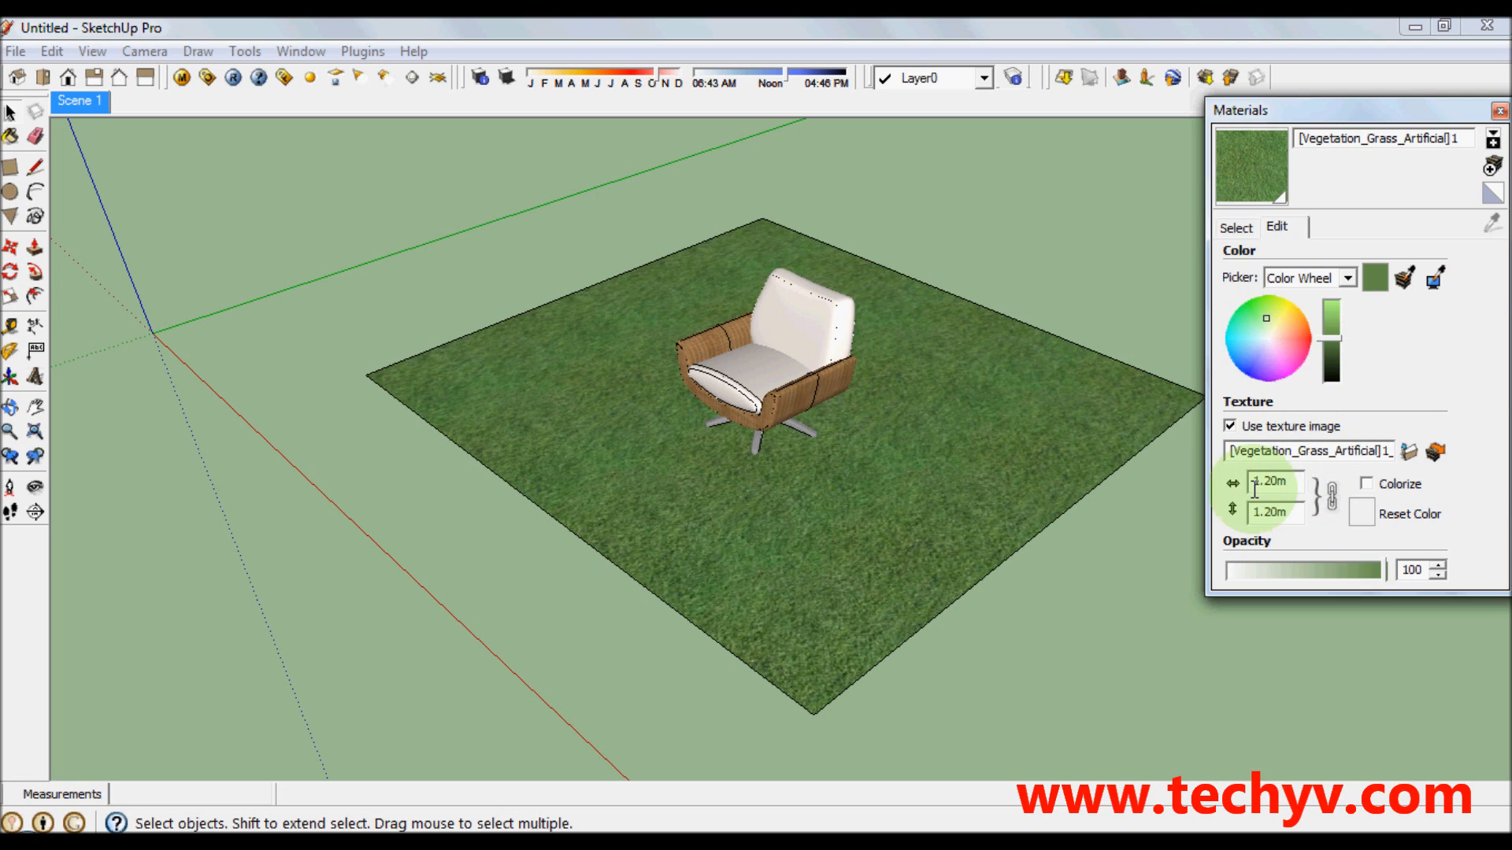
Leave the texture width unchanged, collapse the tray, orbit around the chair, and expand the tray again
{"action": "left_click_drag", "start_coordinate": [1296, 484], "coordinate": [1266, 482]}
{"action": "double_click", "coordinate": [1266, 482]}
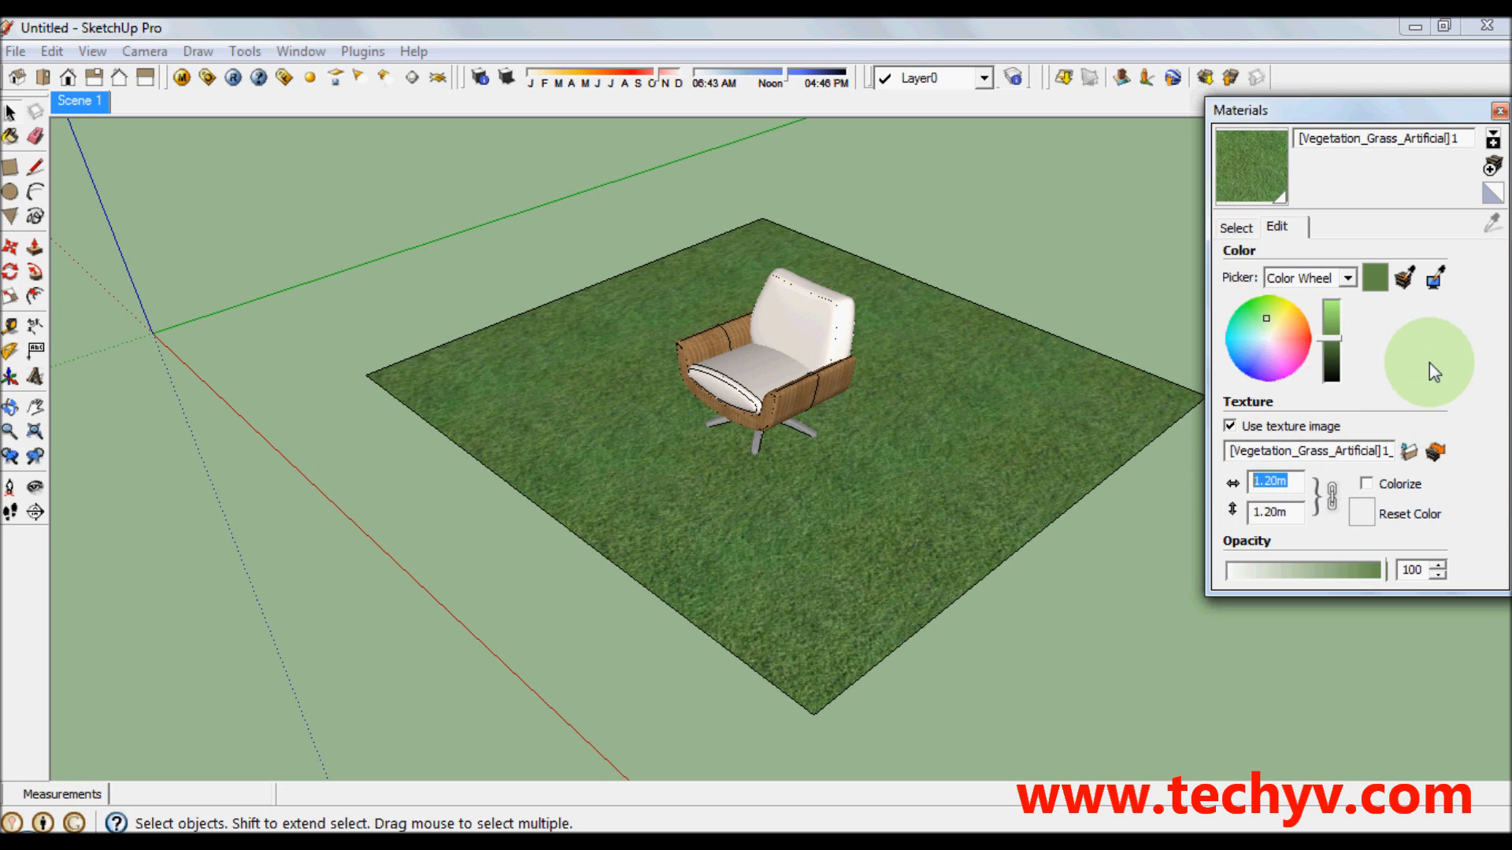
{"action": "left_click", "coordinate": [1341, 117]}
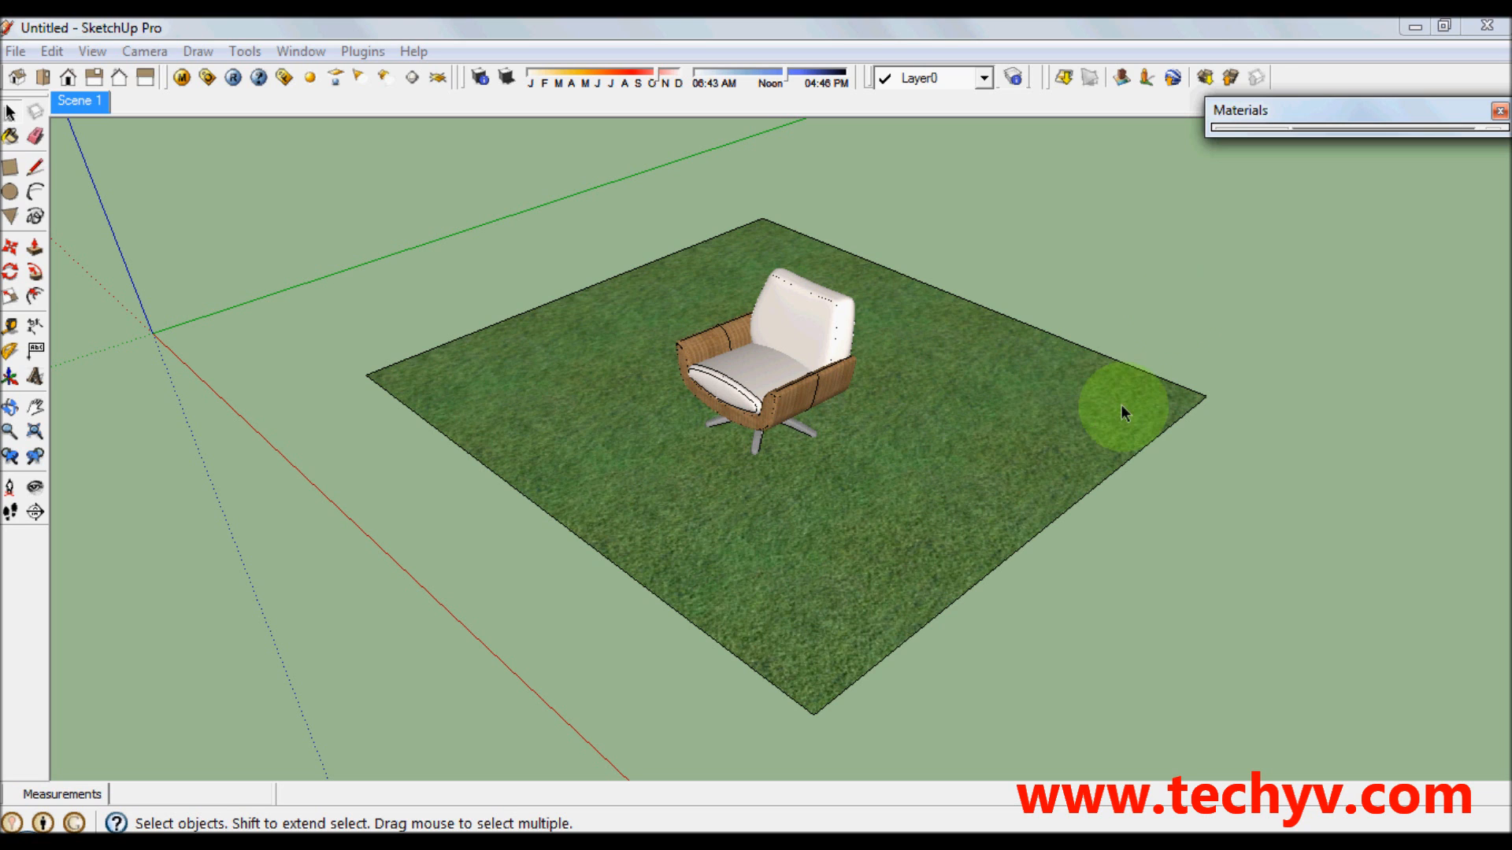
{"action": "mouse_move", "coordinate": [1121, 405]}
{"action": "middle_mouse_down"}
{"action": "mouse_move", "coordinate": [1222, 418]}
{"action": "mouse_move", "coordinate": [1252, 405]}
{"action": "mouse_move", "coordinate": [1352, 249]}
{"action": "middle_mouse_up"}
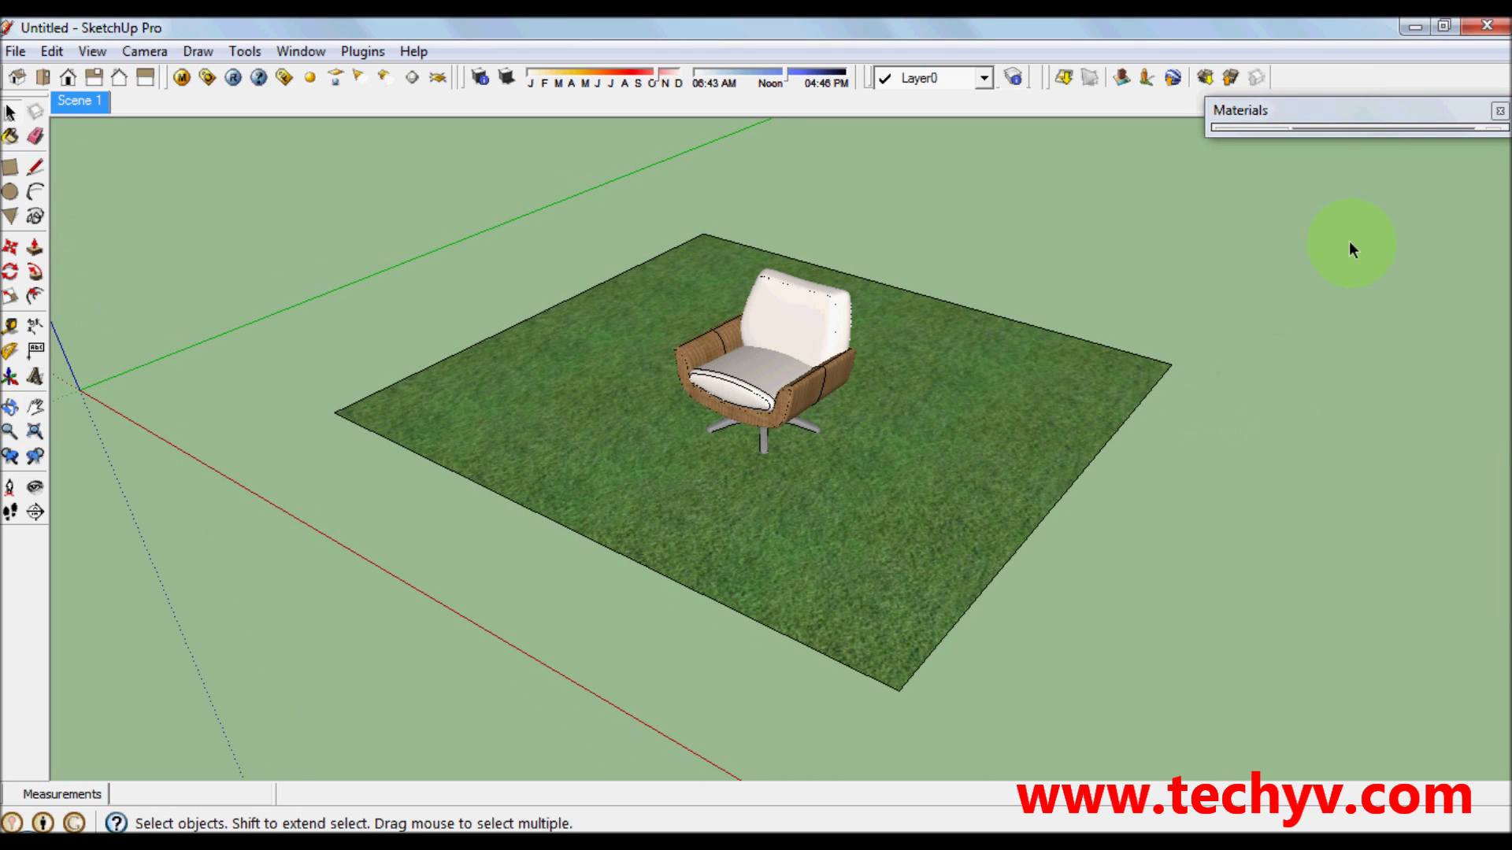
{"action": "left_click", "coordinate": [1357, 117]}
Sample the grass material from the scene and bring up the V-Ray Material Editor
{"action": "left_click", "coordinate": [1235, 226]}
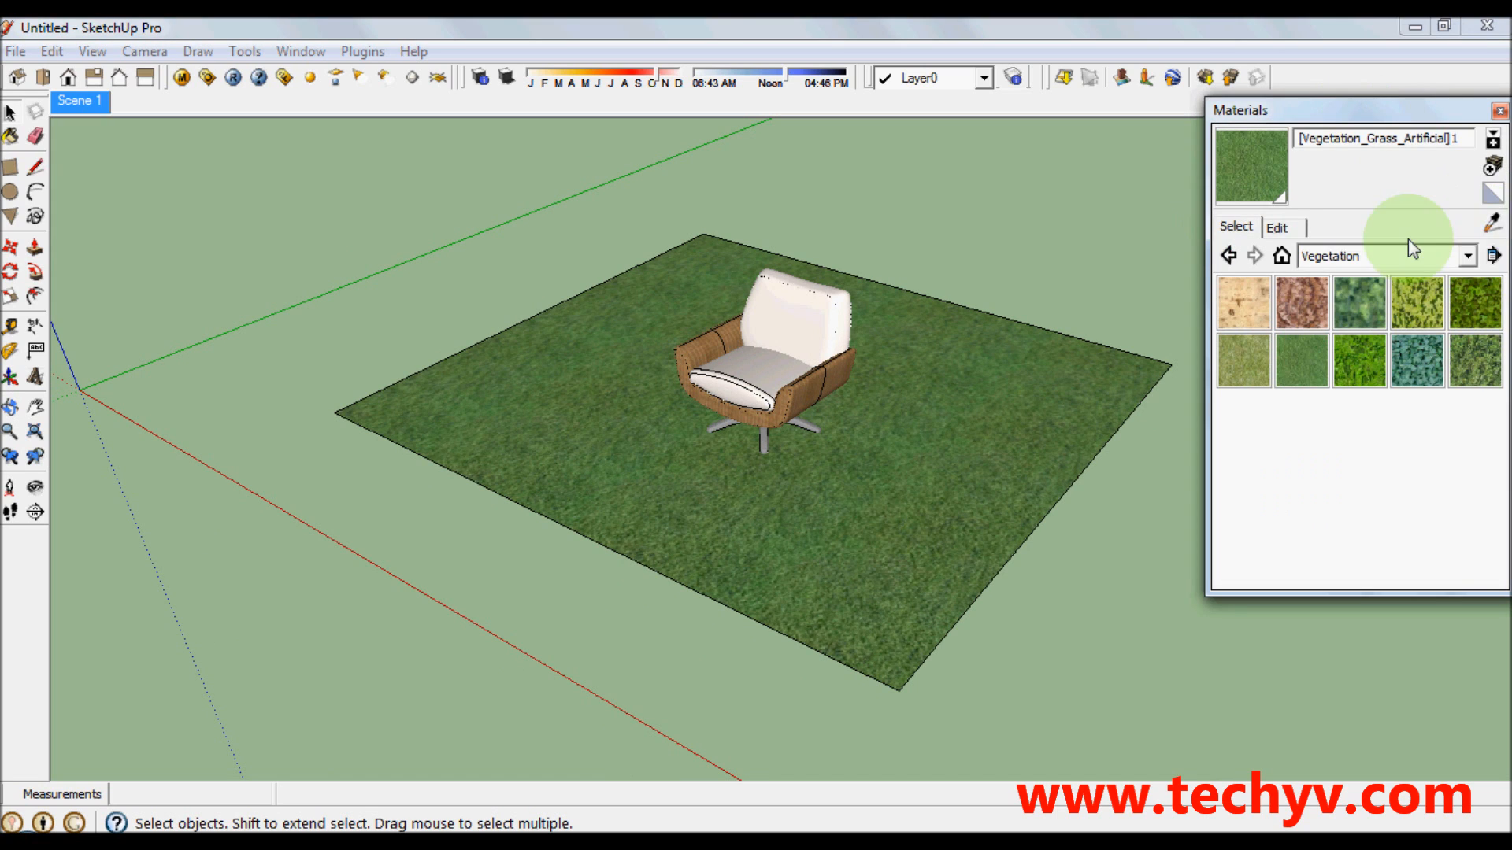
{"action": "left_click", "coordinate": [1490, 227]}
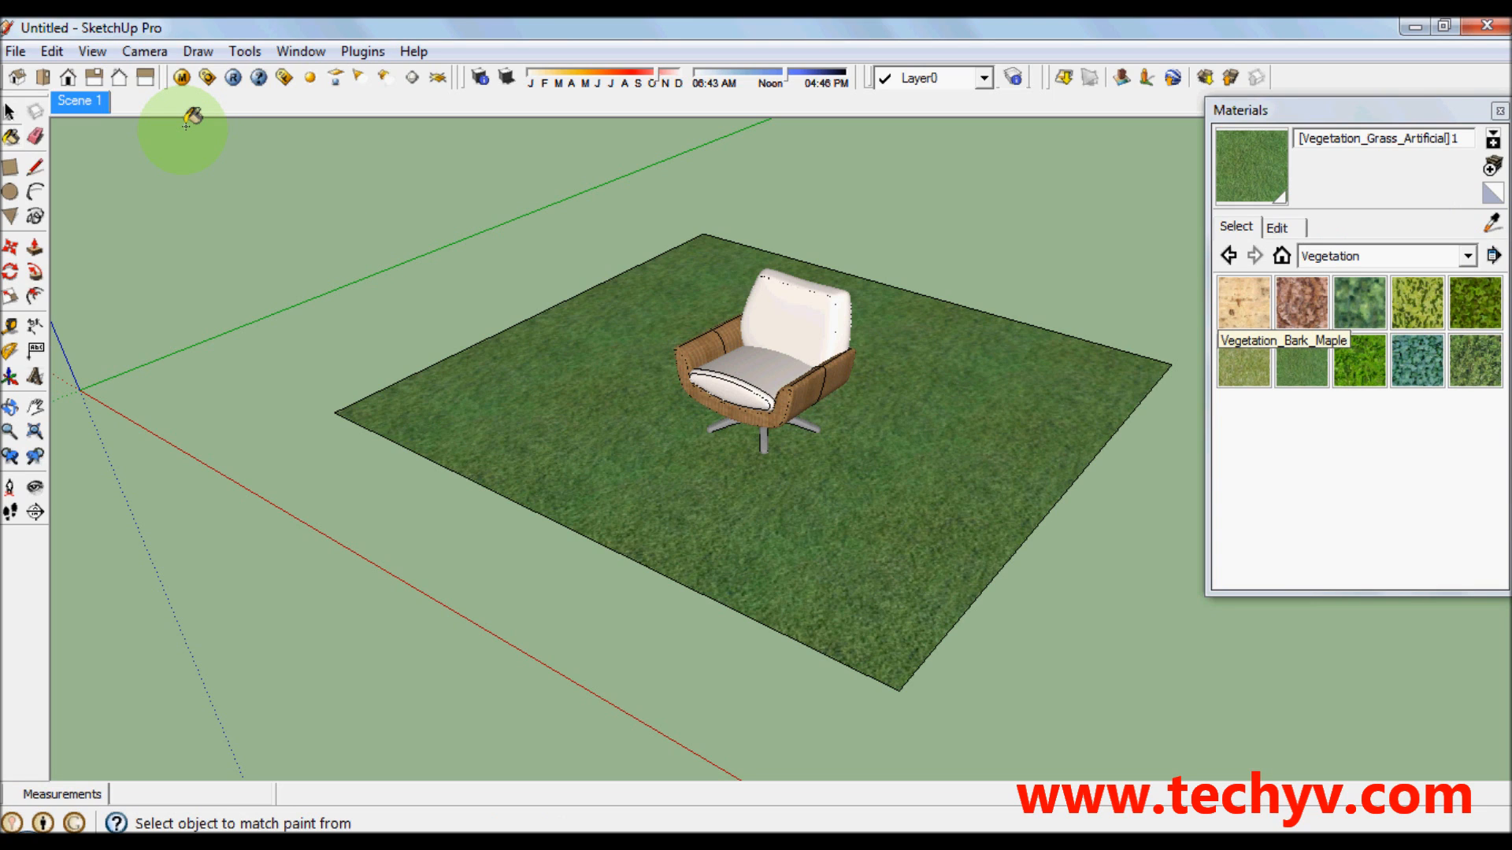
{"action": "left_click", "coordinate": [180, 83]}
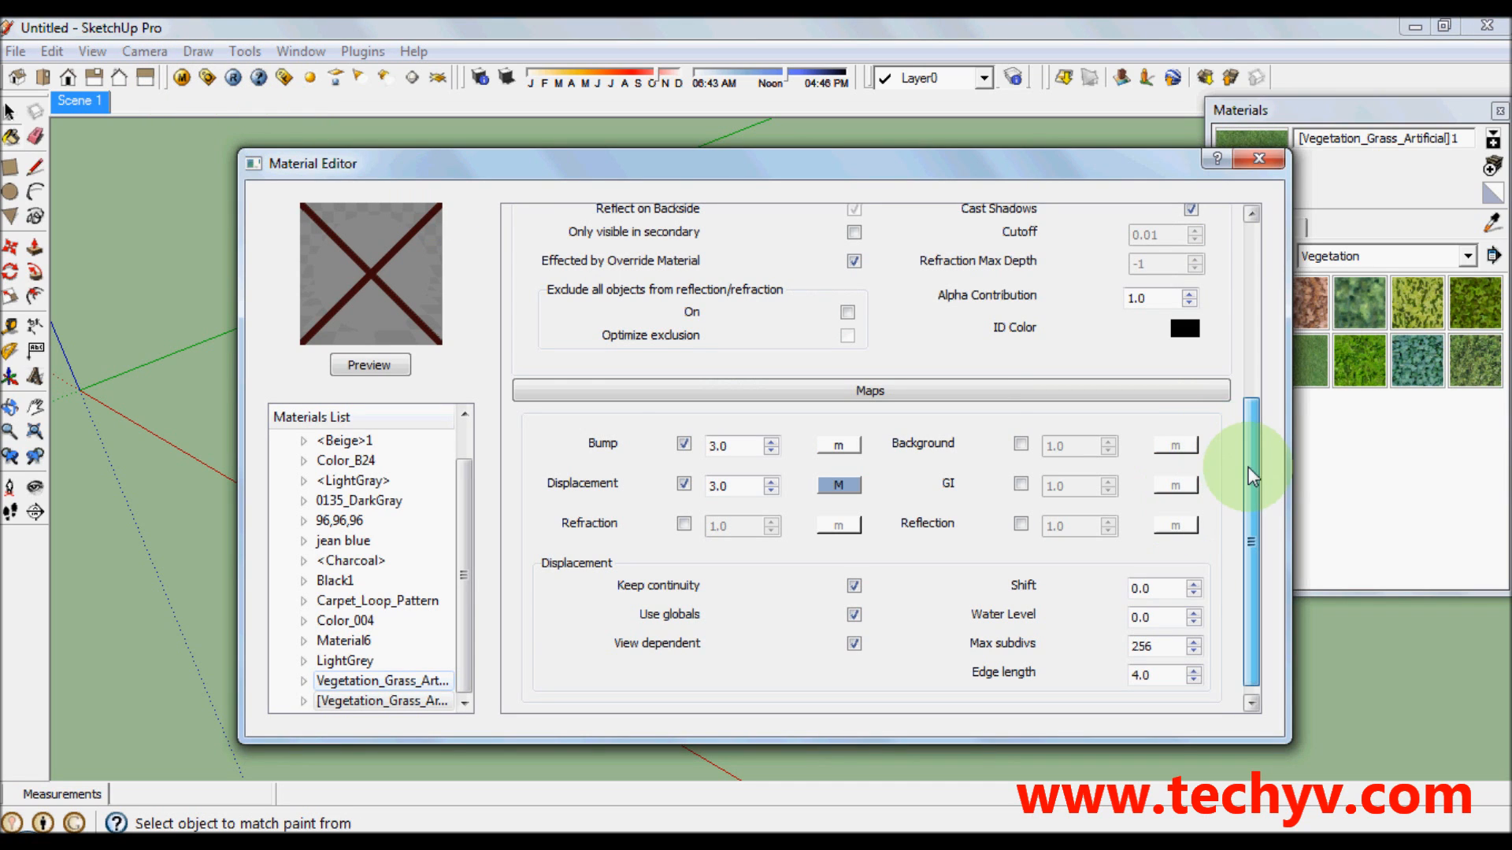
{"action": "left_click_drag", "start_coordinate": [1248, 466], "coordinate": [1266, 464]}
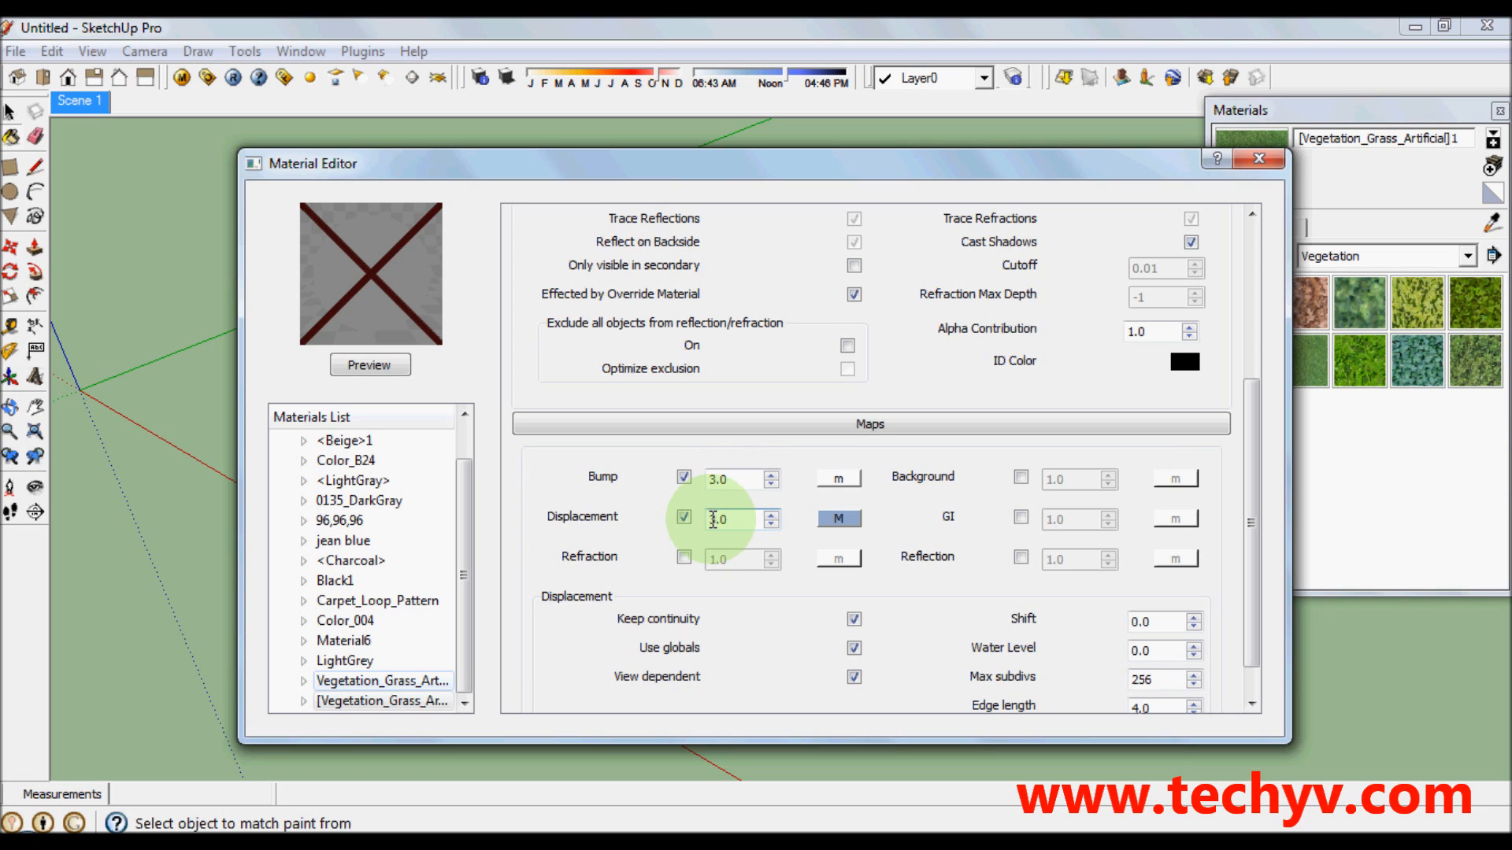
{"action": "type", "text": "3.0"}
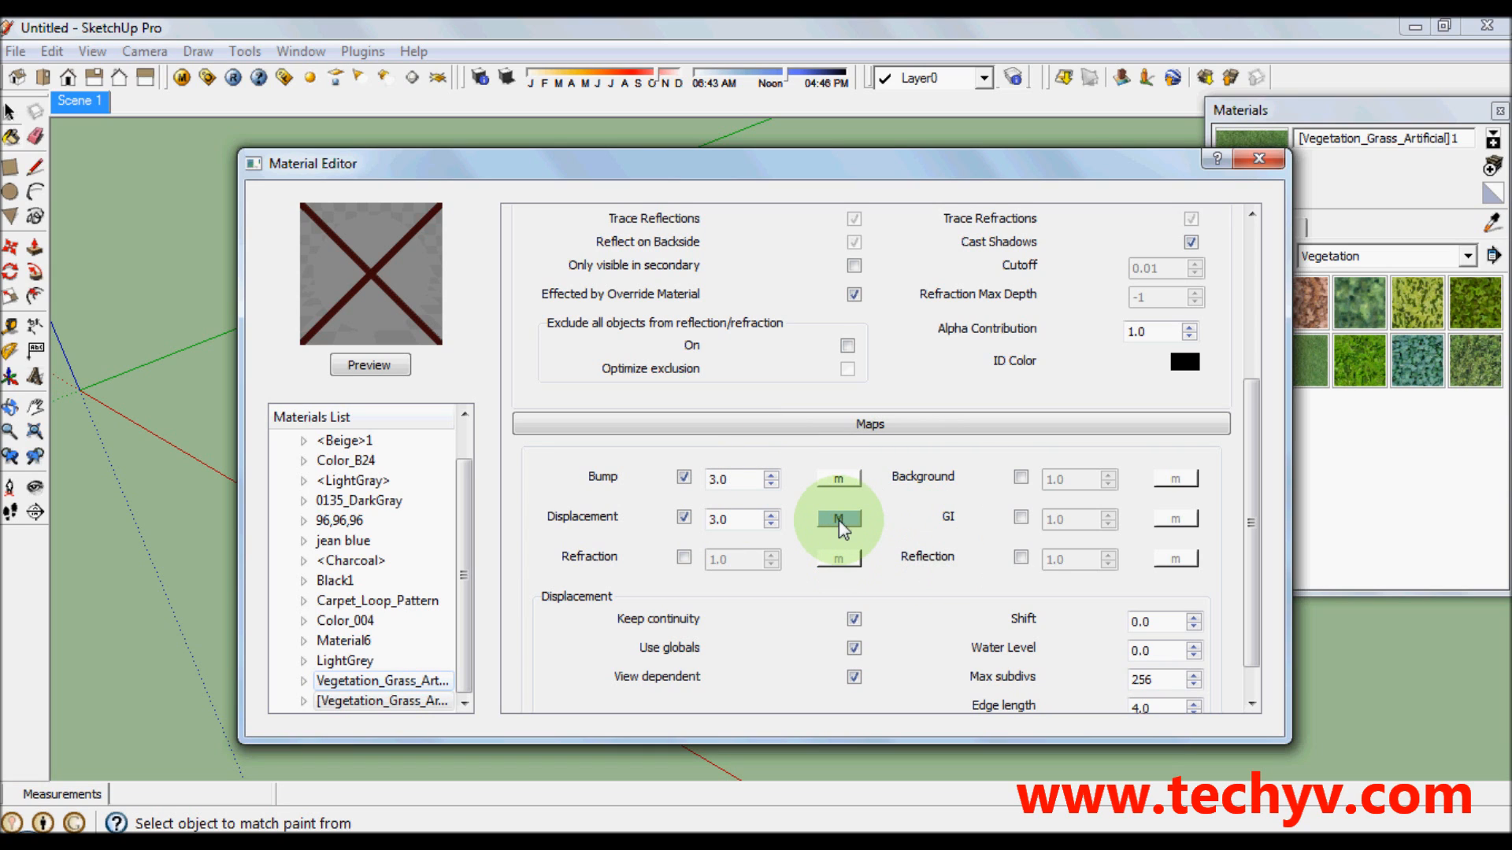
Open the Texture Editor for the grass material's Displacement map (amount 3.0)
{"action": "left_click", "coordinate": [840, 520]}
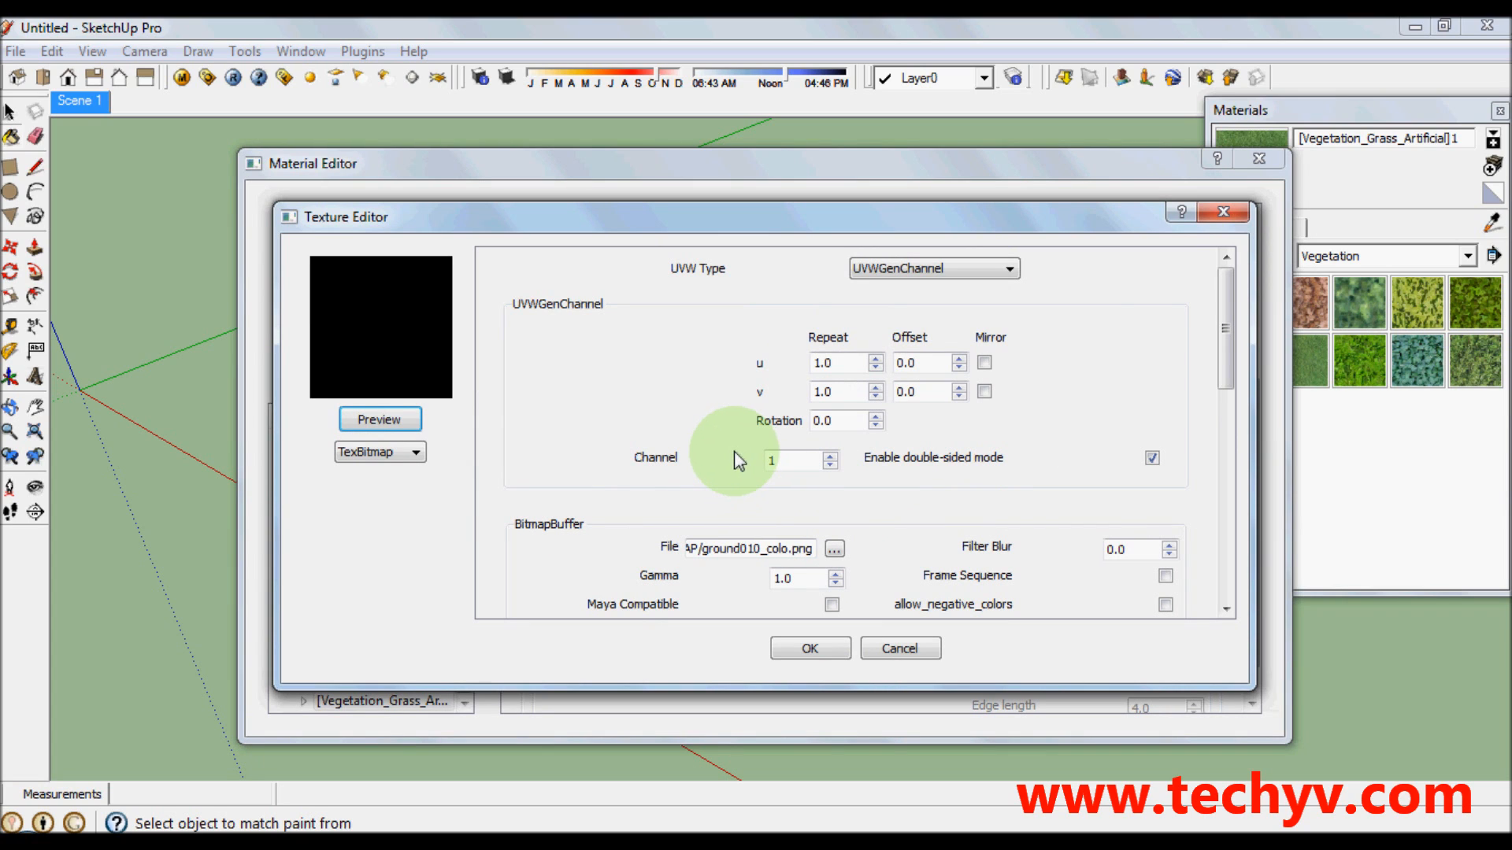
Keep the TexBitmap type and load ground010_colo.png as the displacement image, then apply it
{"action": "left_click", "coordinate": [399, 454]}
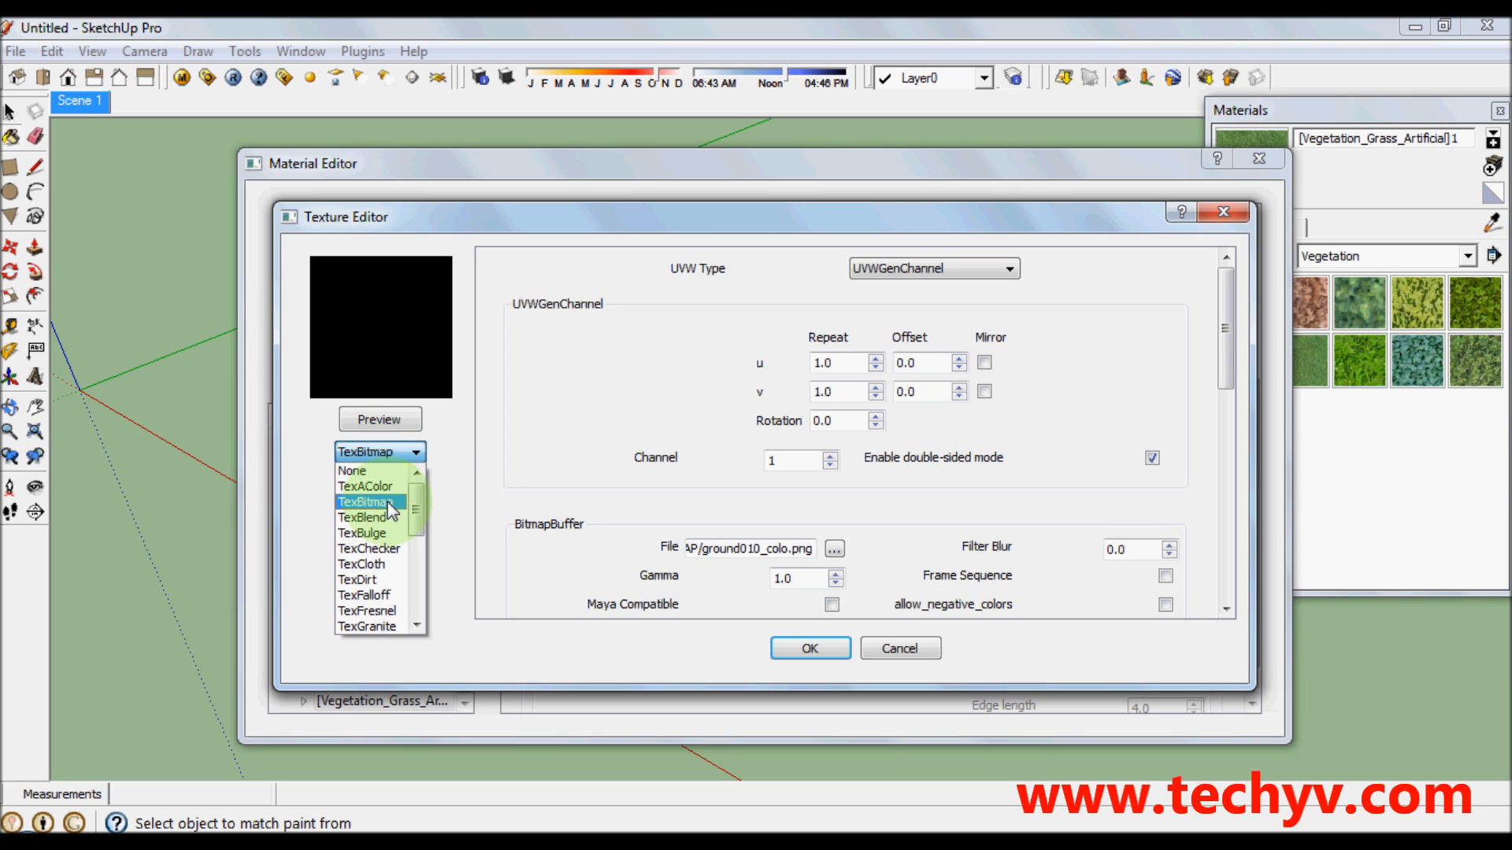
{"action": "left_click", "coordinate": [391, 509]}
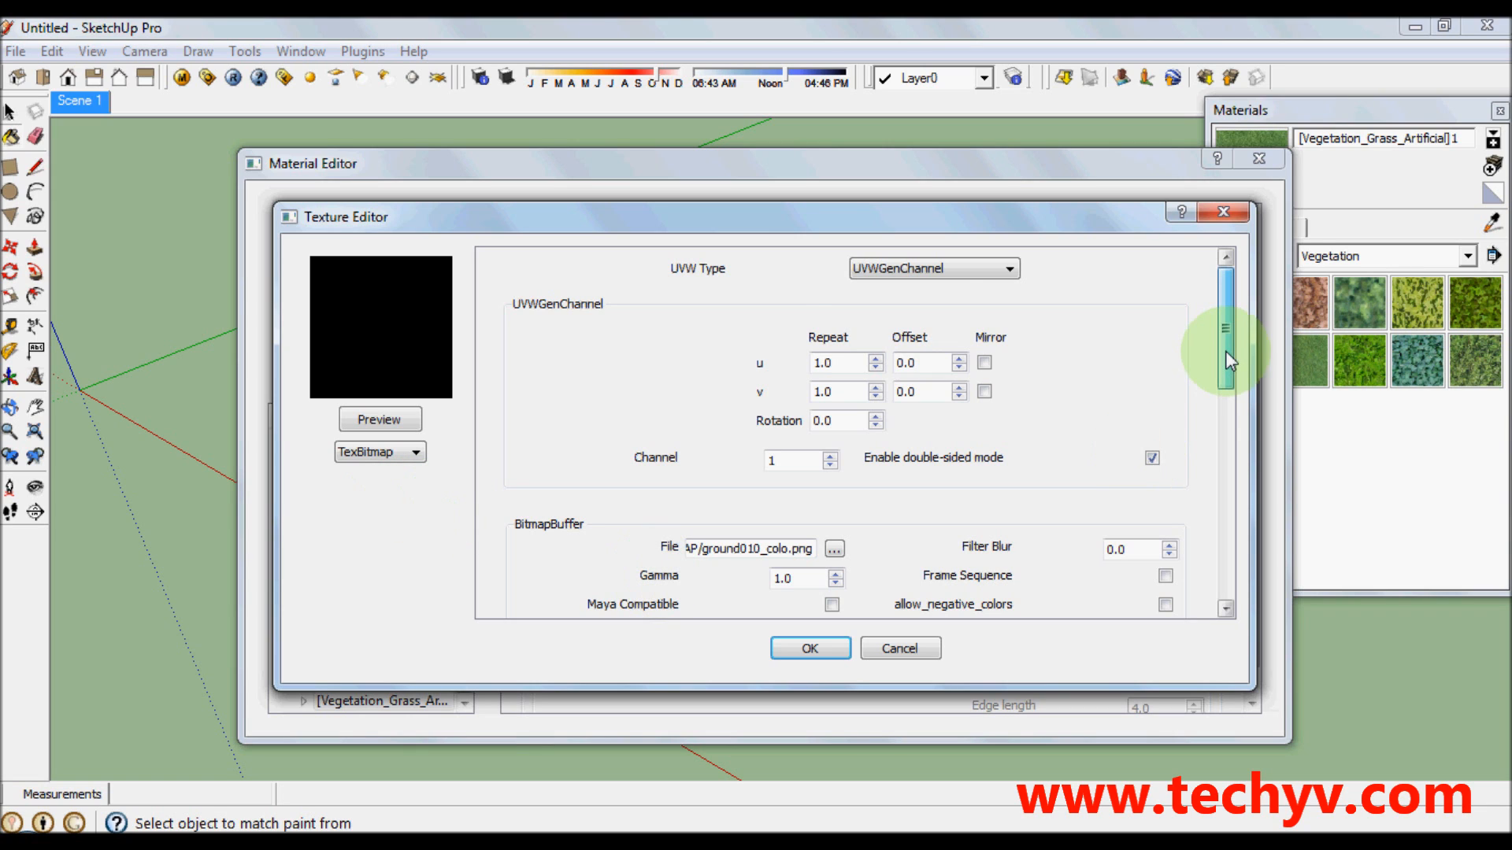
{"action": "left_click_drag", "start_coordinate": [1226, 351], "coordinate": [1210, 402]}
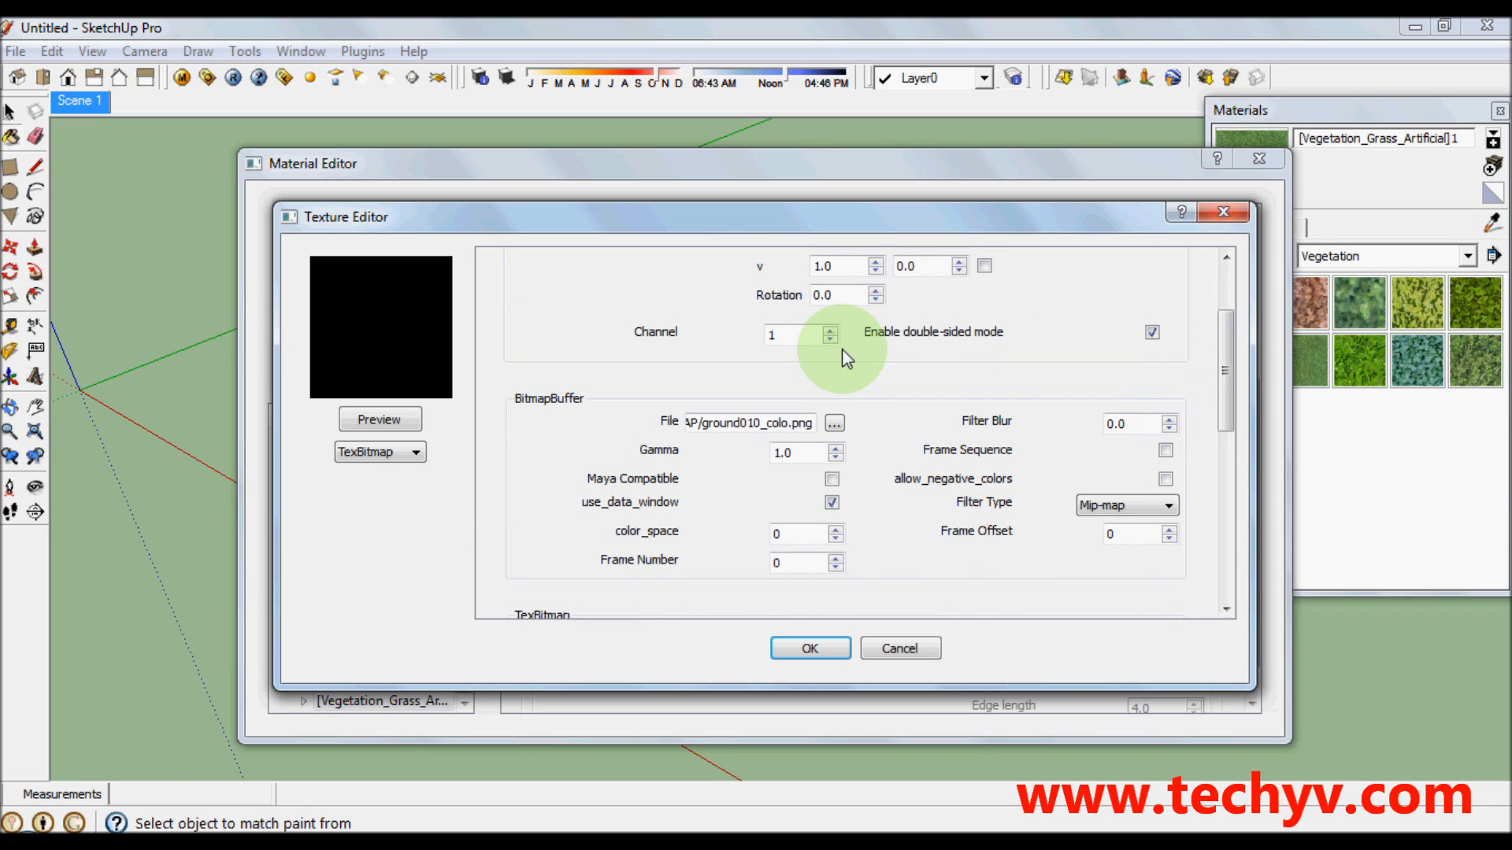
{"action": "left_click", "coordinate": [838, 426]}
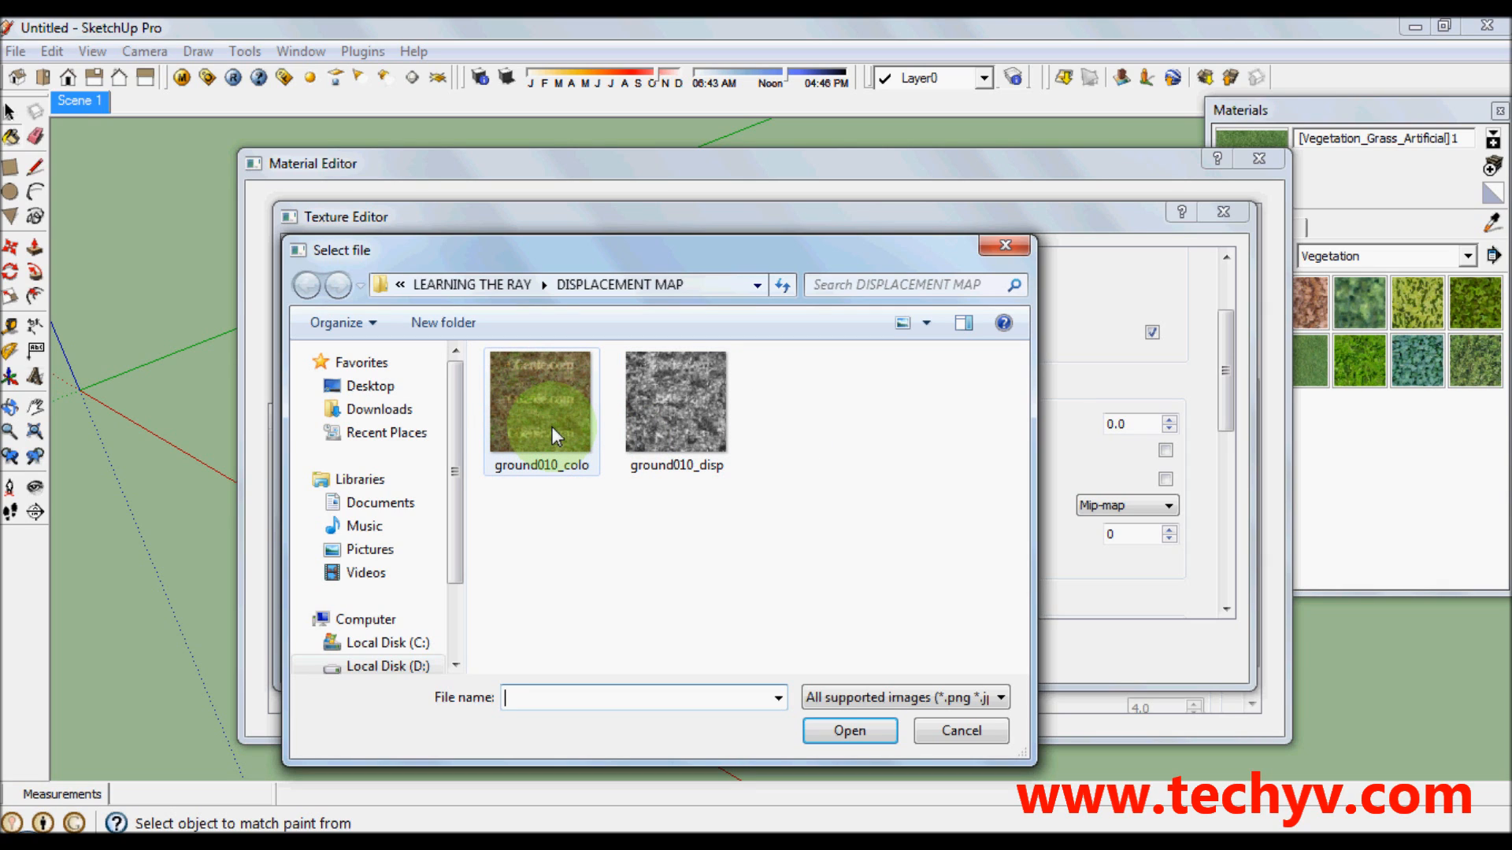
{"action": "left_click", "coordinate": [870, 728]}
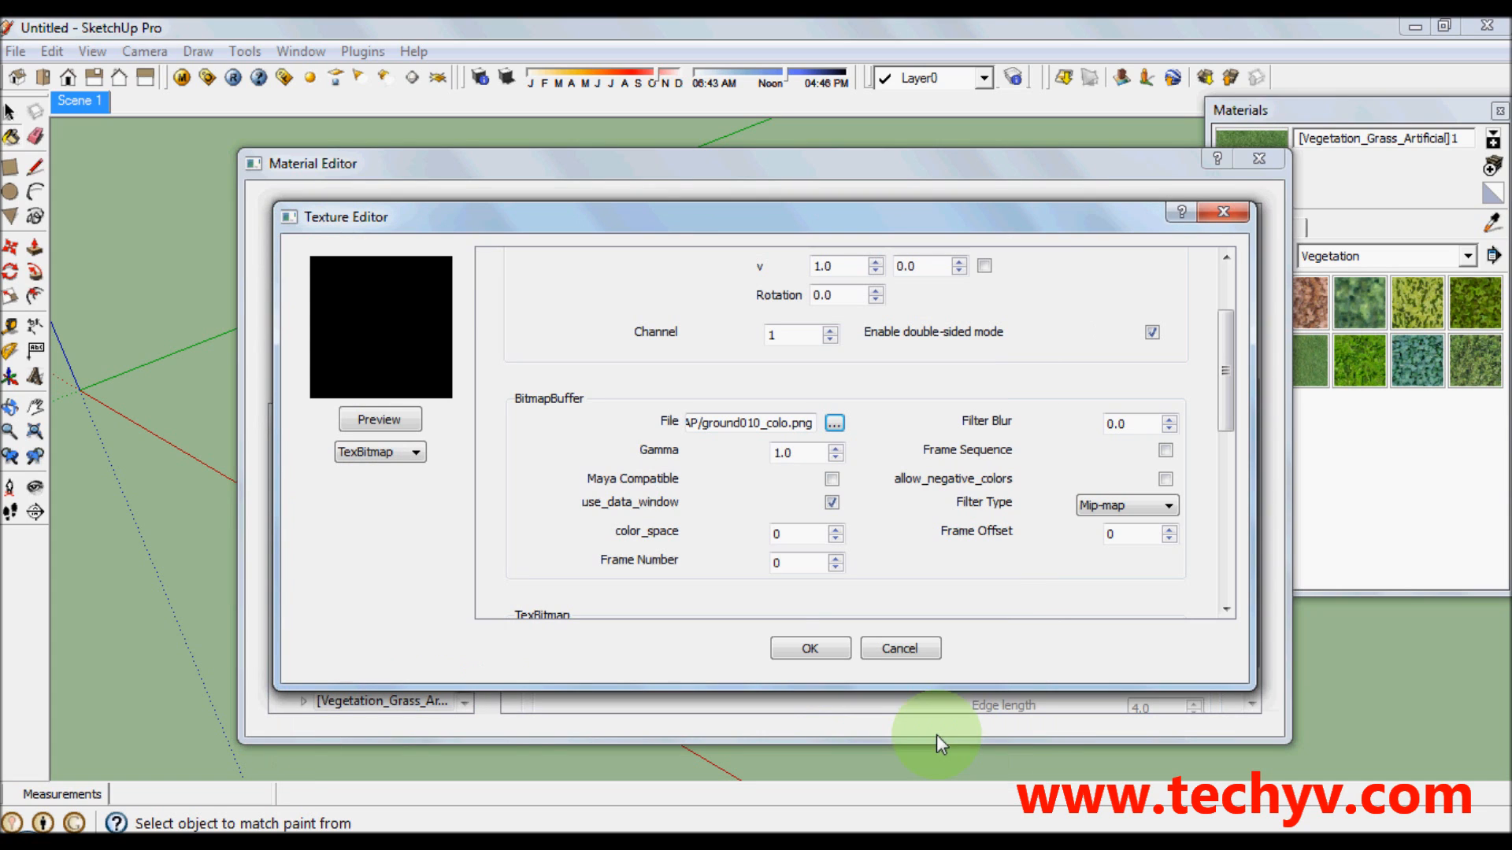
{"action": "left_click", "coordinate": [811, 650]}
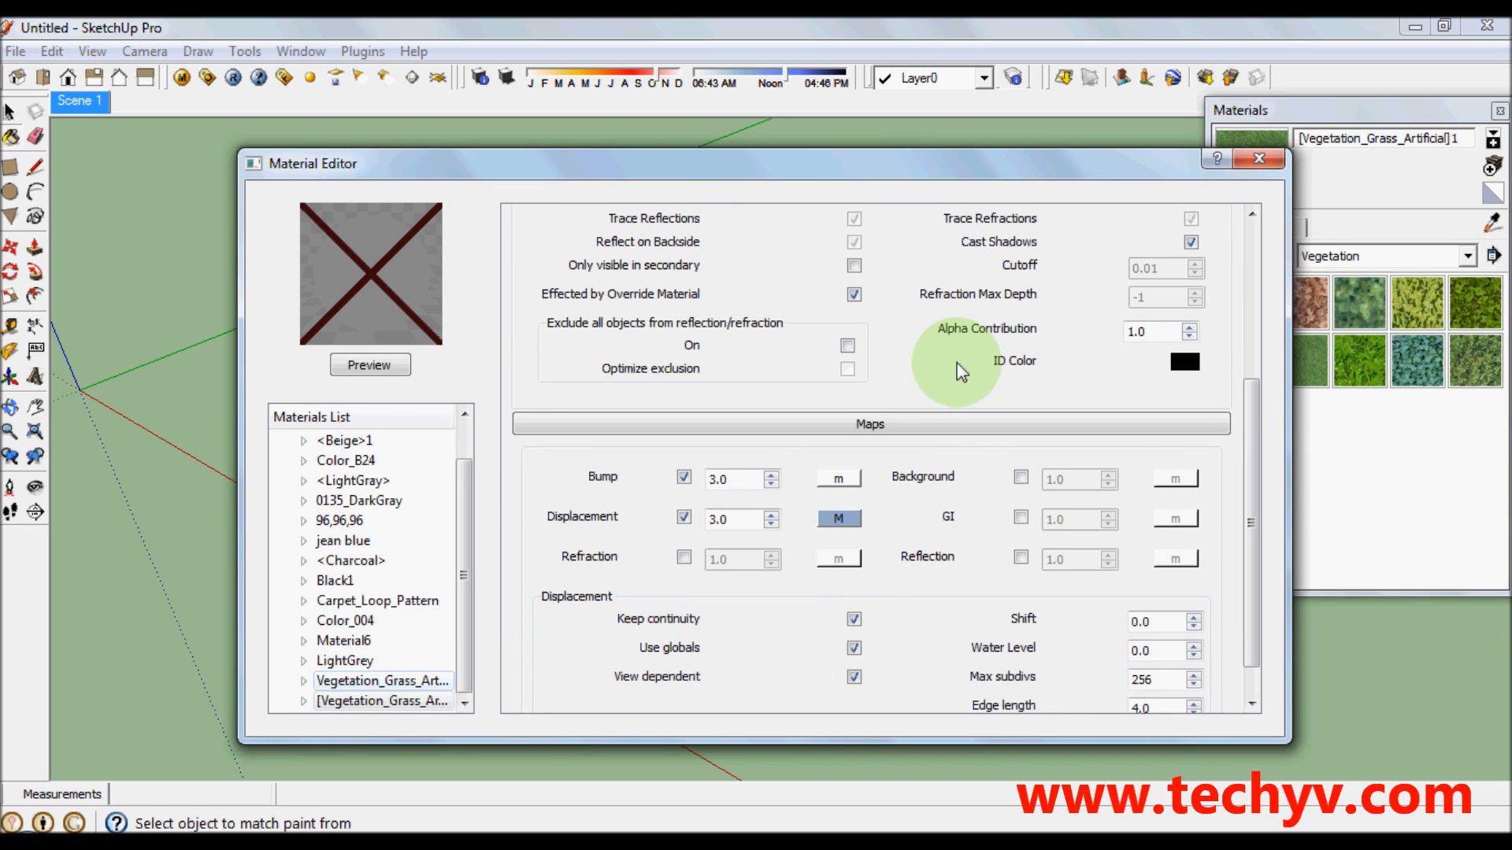
Close the Material Editor, restore the Scene 1 camera view, and collapse the Materials tray
{"action": "left_click", "coordinate": [1259, 158]}
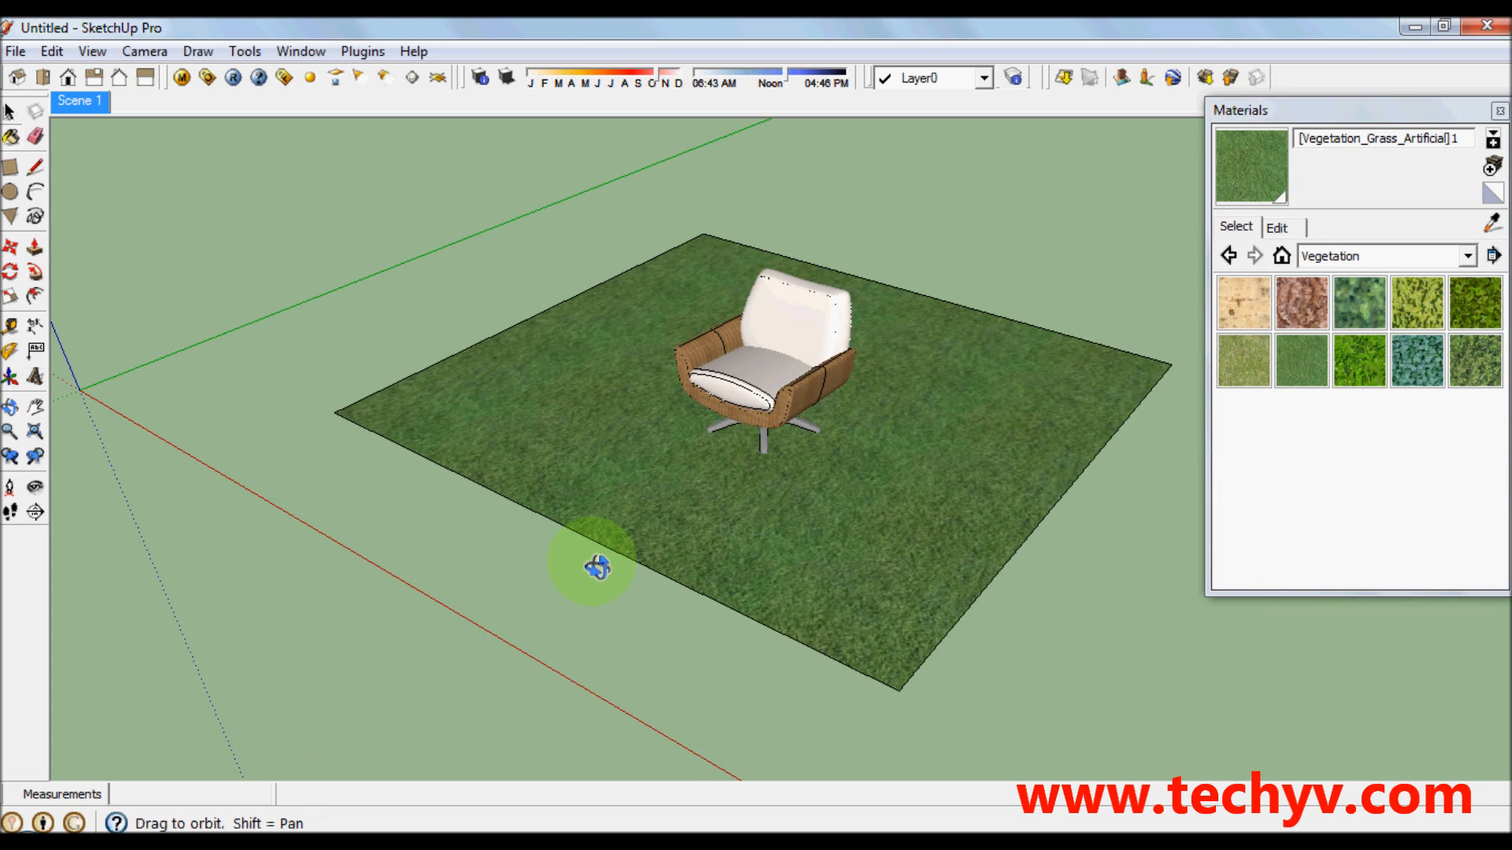
{"action": "middle_click_drag", "start_coordinate": [599, 567], "coordinate": [693, 555]}
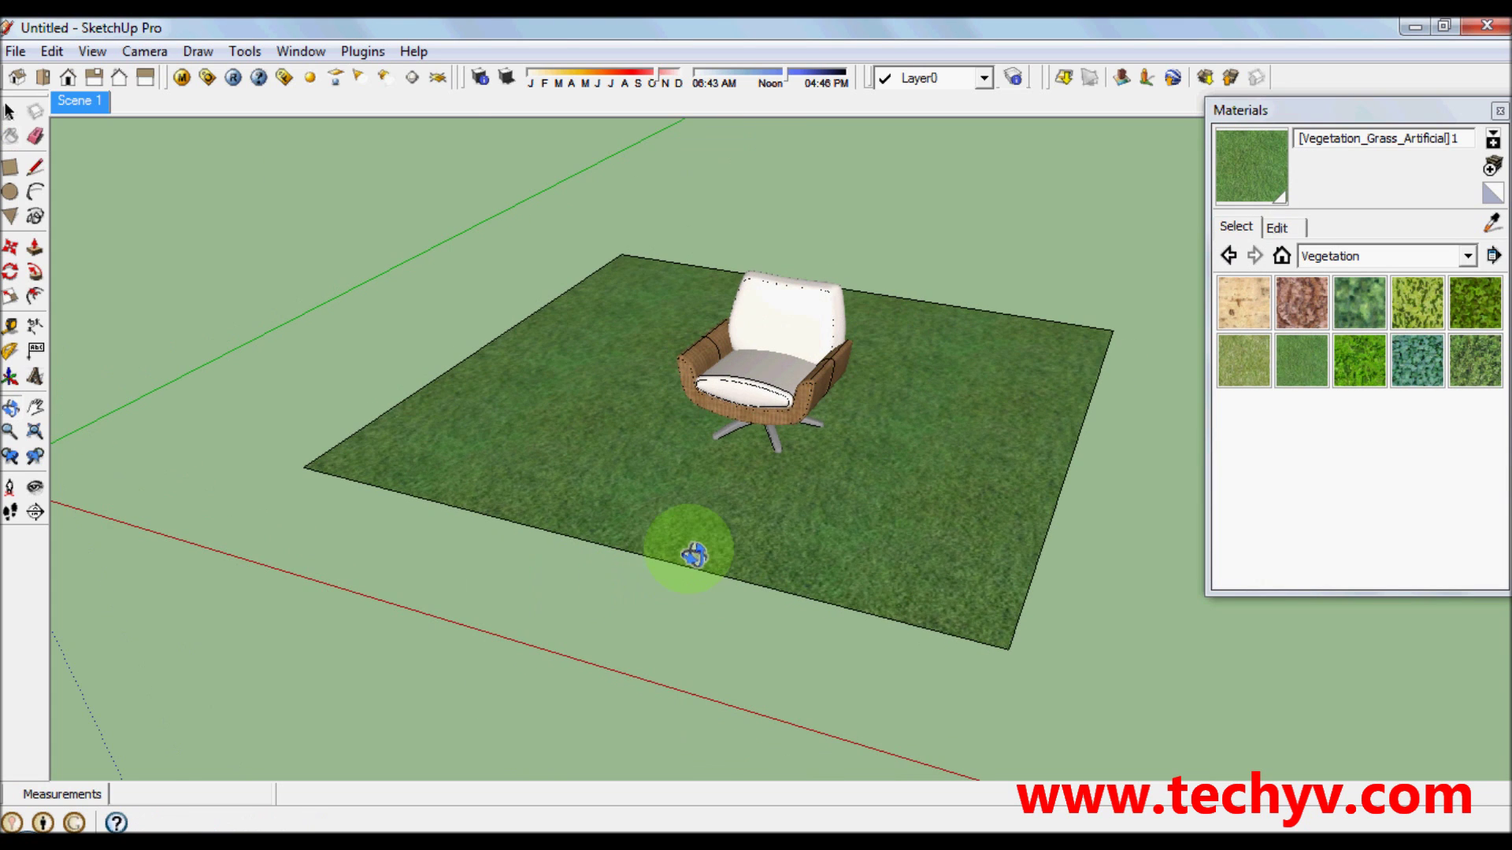
{"action": "left_click", "coordinate": [93, 100]}
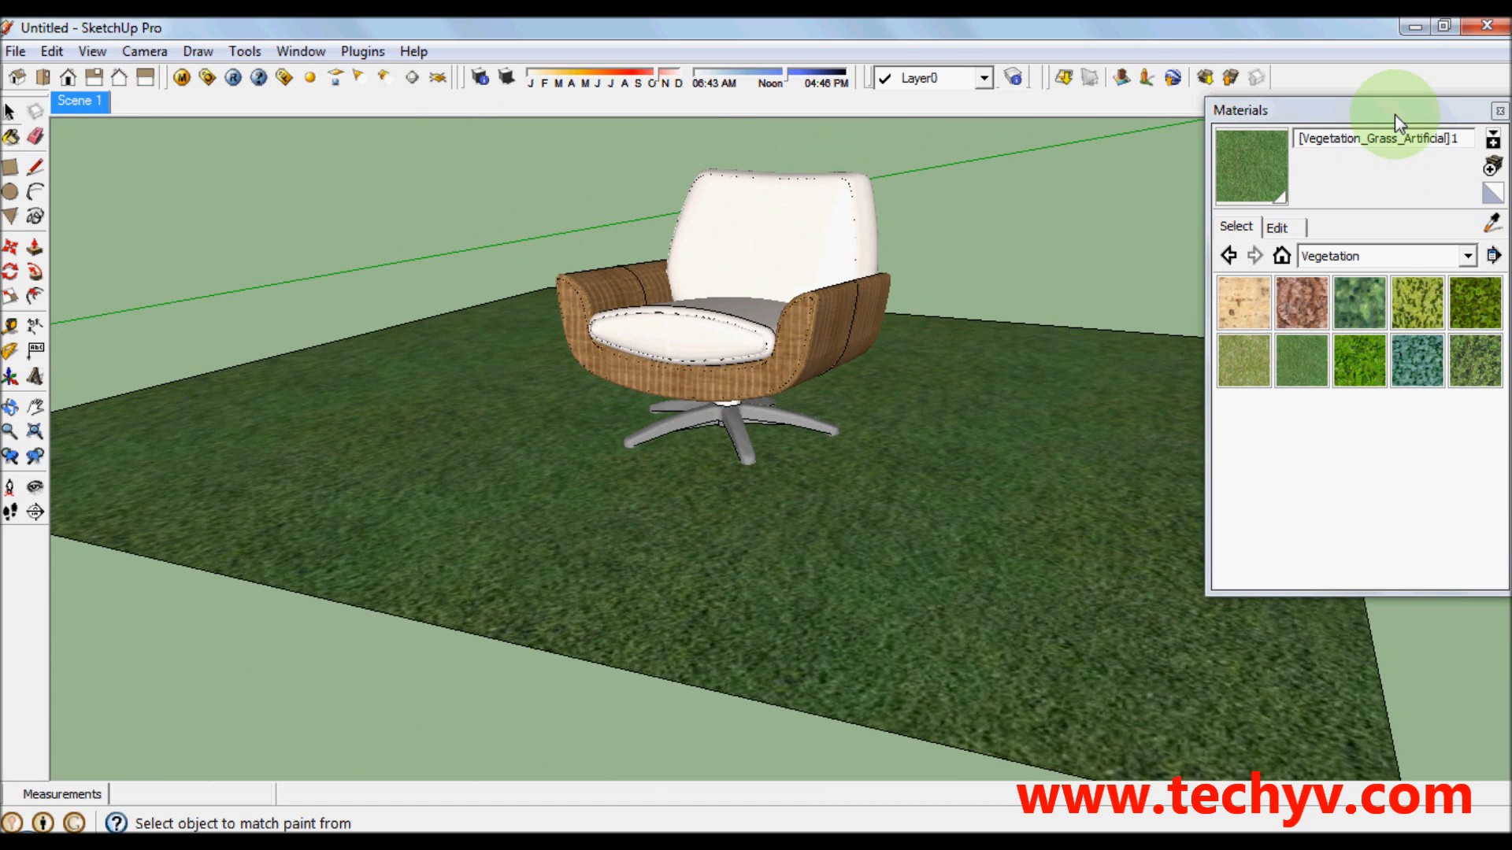
{"action": "left_click", "coordinate": [1395, 114]}
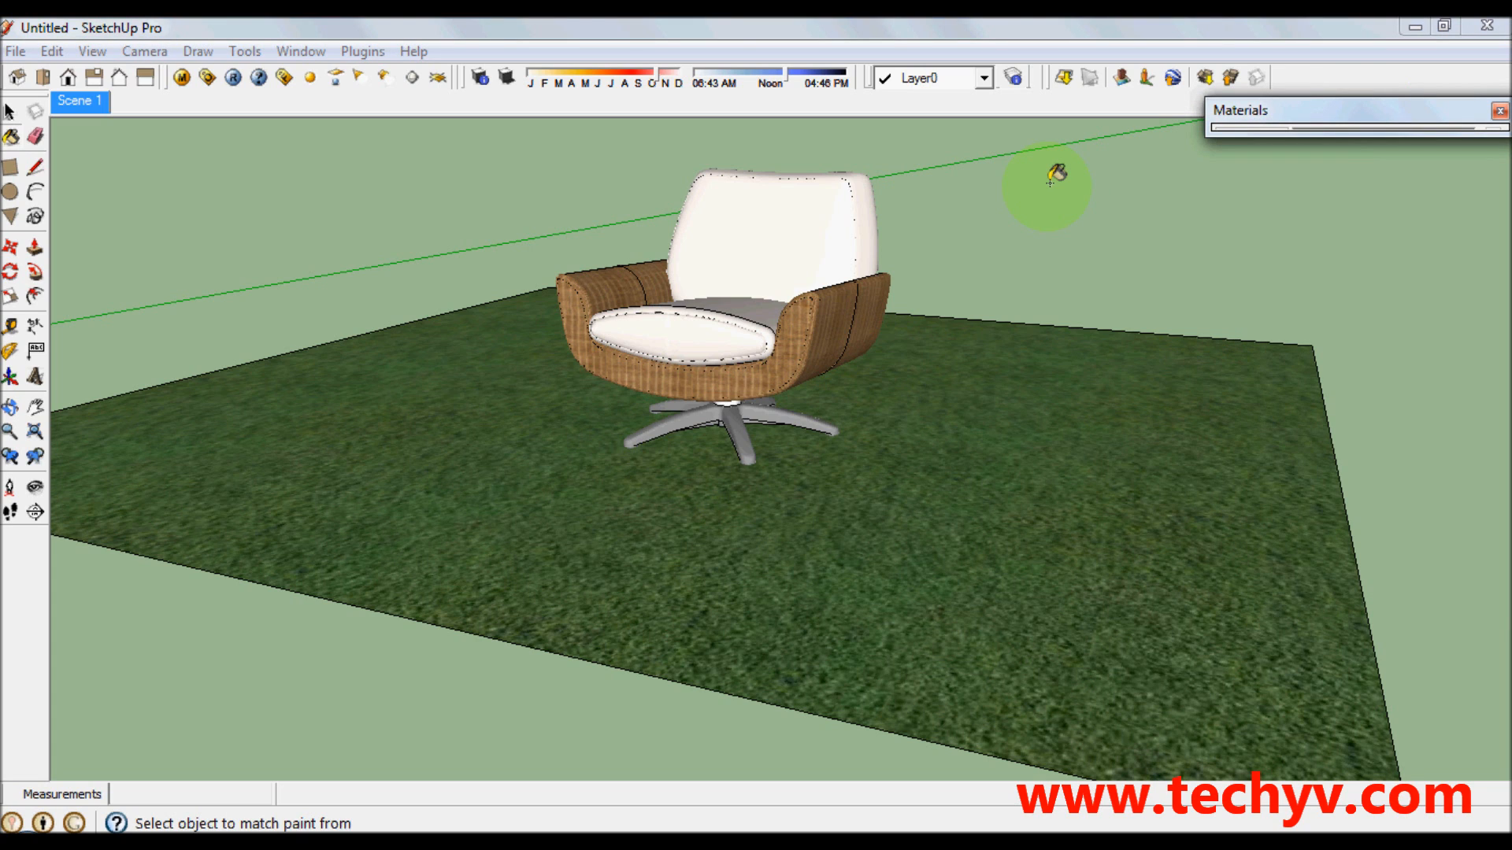
Start a V-Ray render of the armchair on the displaced grass
{"action": "left_click", "coordinate": [234, 83]}
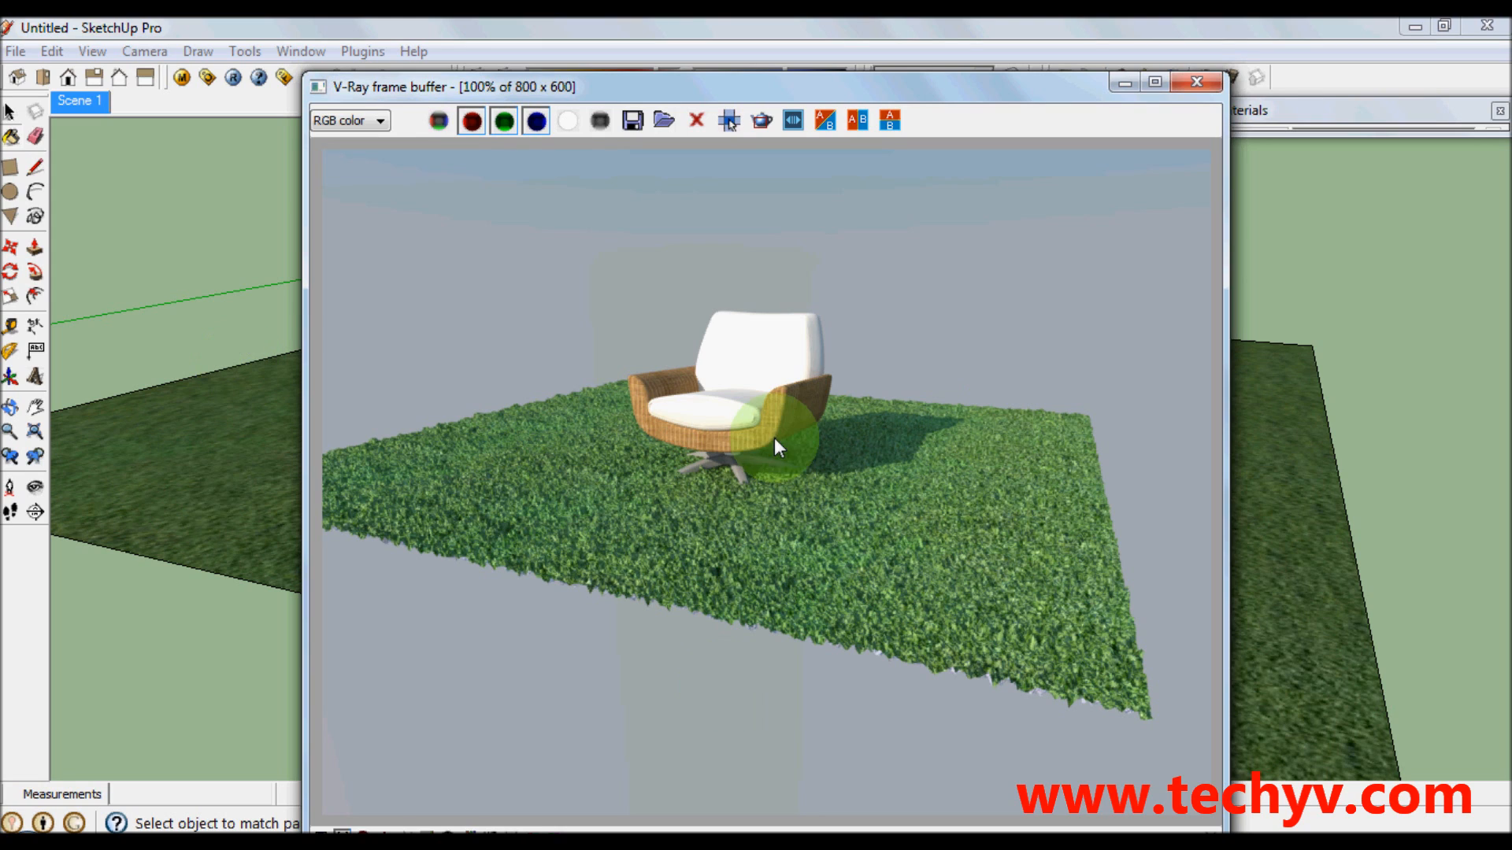
Save the rendered image to the Desktop as a JPEG named grass
{"action": "left_click", "coordinate": [635, 120]}
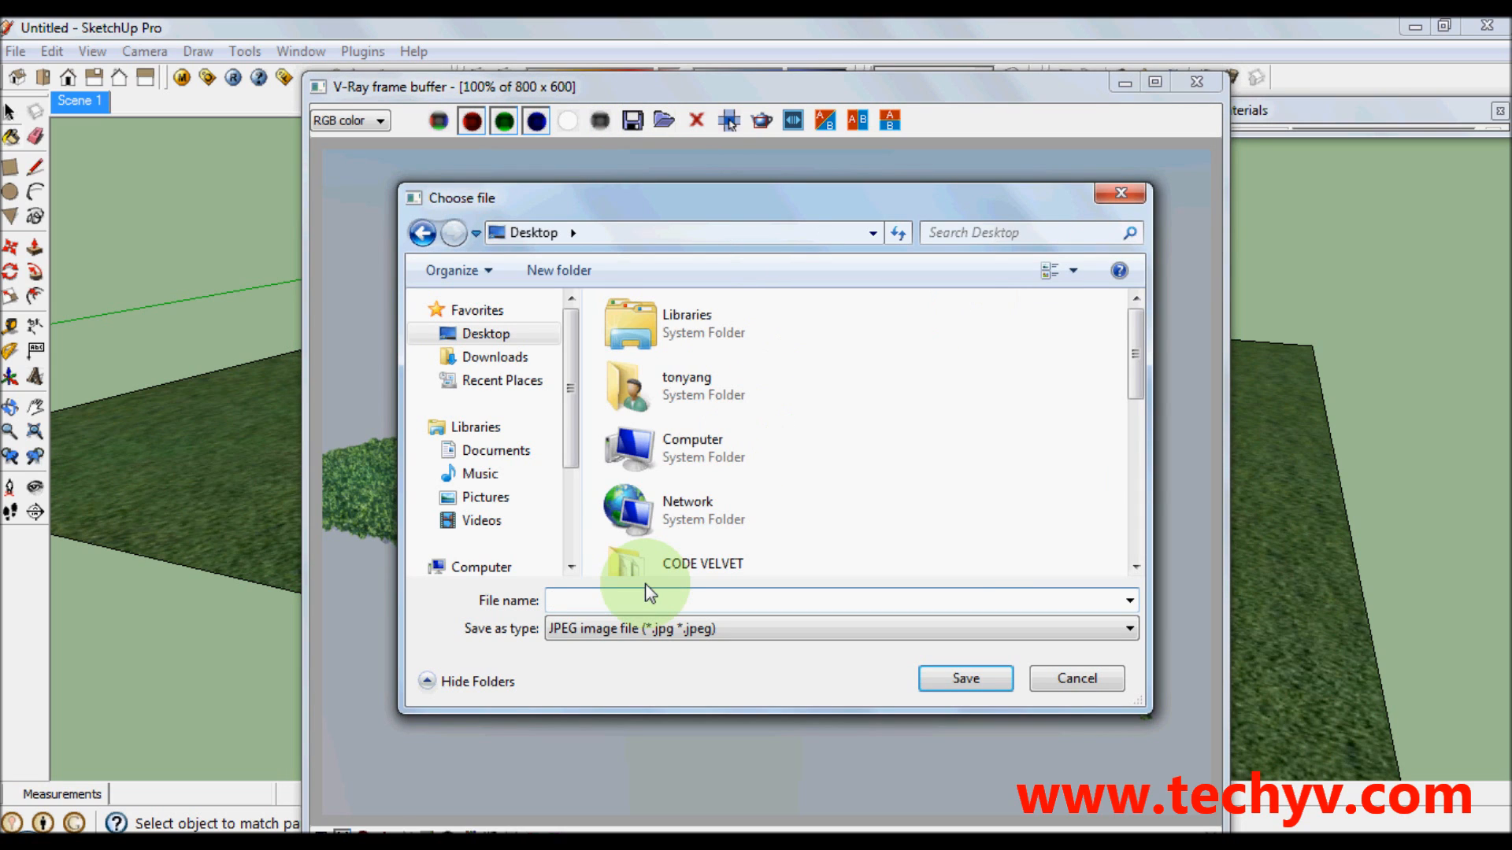
{"action": "type", "text": "gra"}
{"action": "type", "text": "ss"}
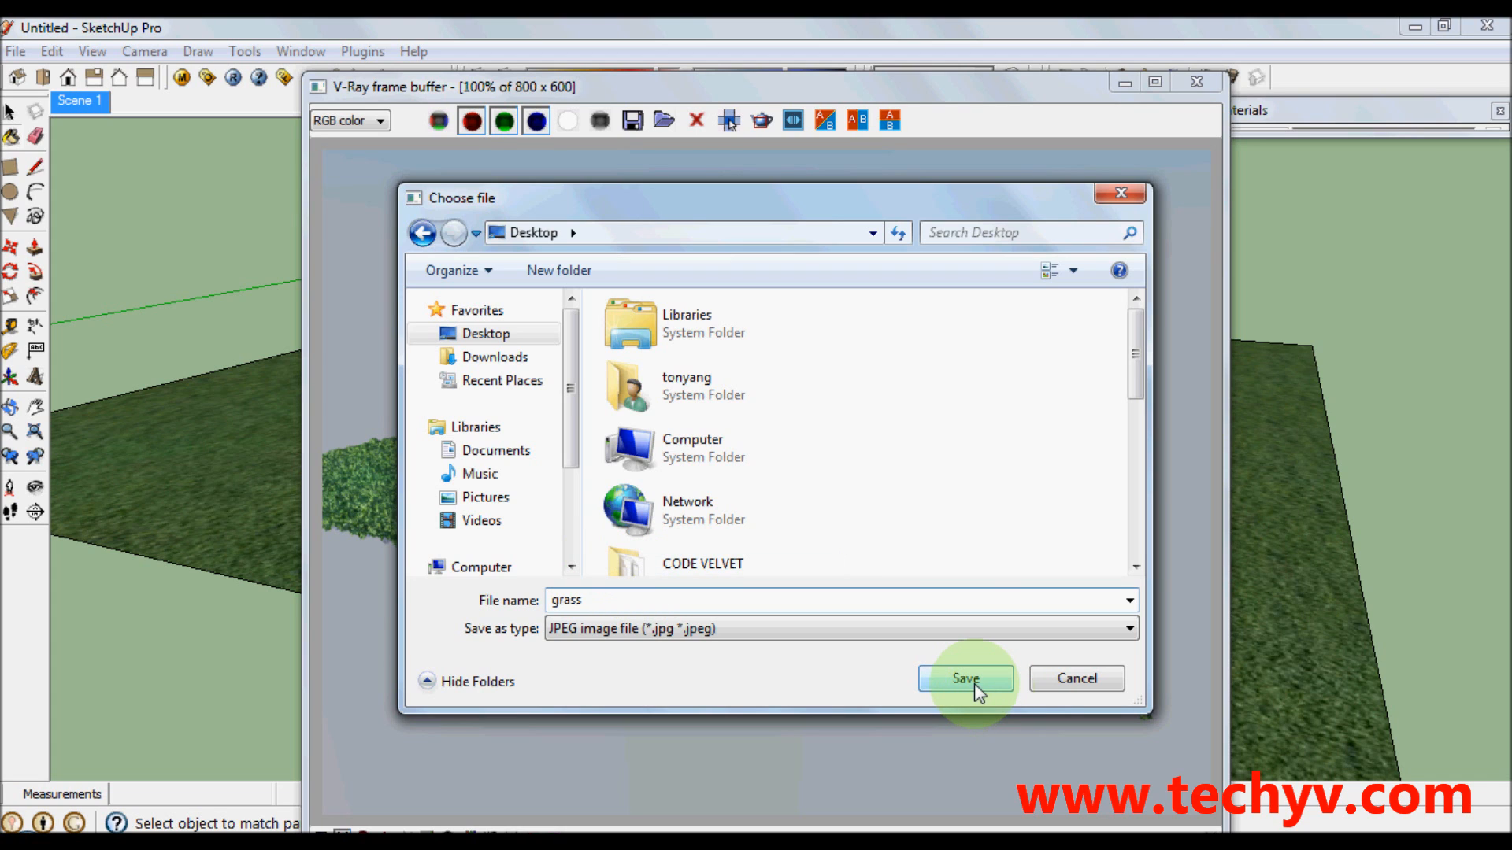
{"action": "left_click", "coordinate": [966, 679]}
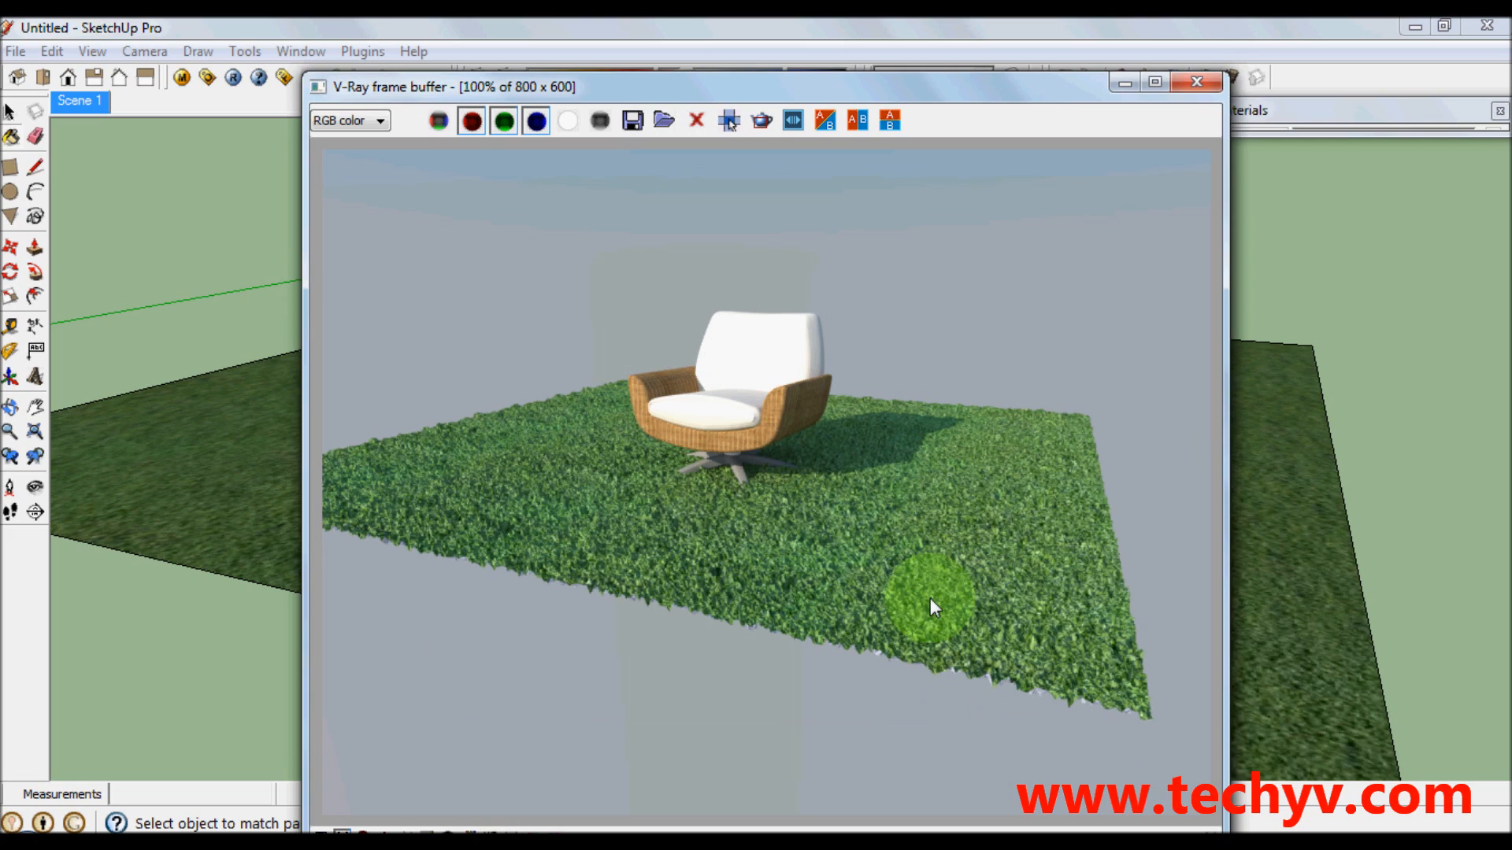